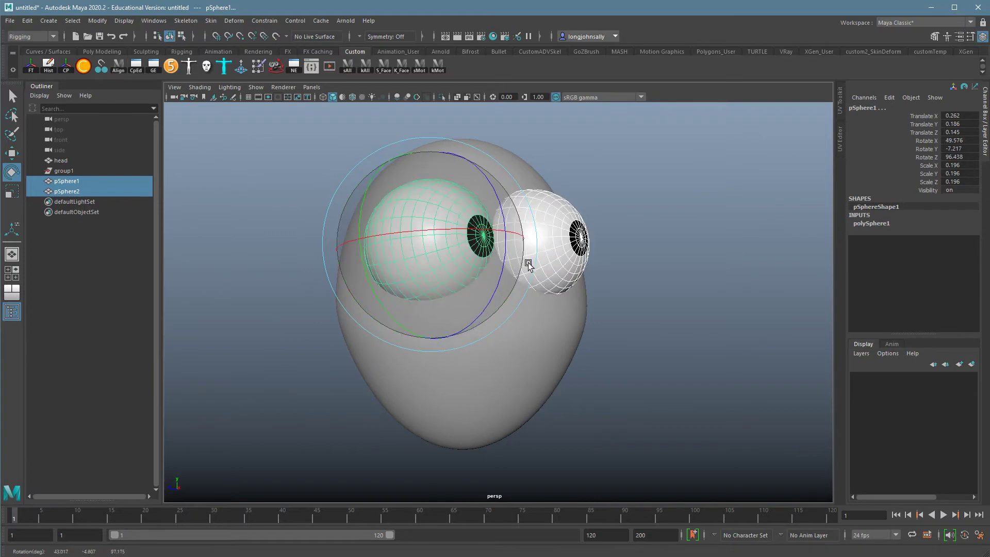
Examine the head and its two eyeball spheres from several angles, including the second eyeball.
left_click(599, 326)
left_click(538, 347)
left_click_drag(621, 375, 517, 304, "alt")
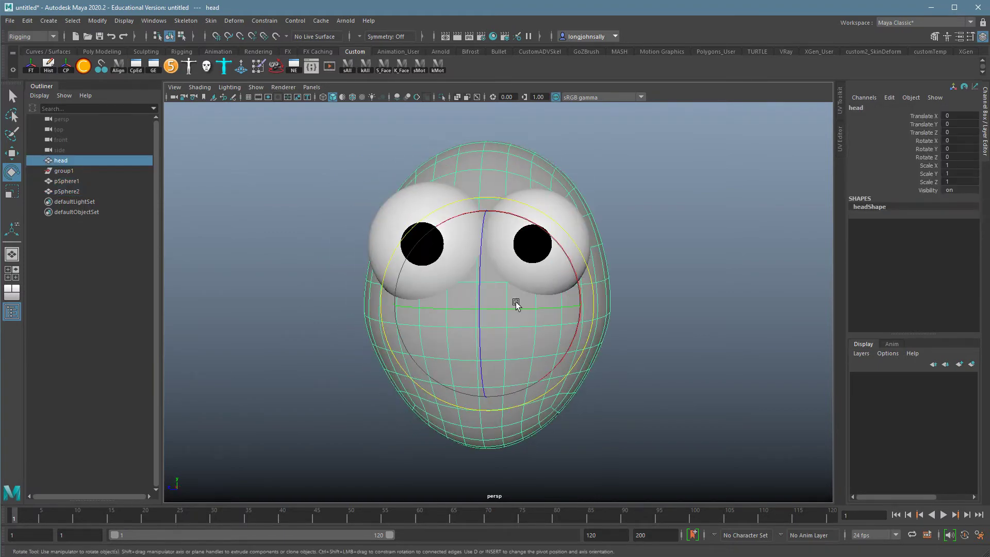
left_click_drag(638, 264, 685, 287, "alt")
left_click(685, 287)
right_click_drag(685, 288, 599, 299, "alt")
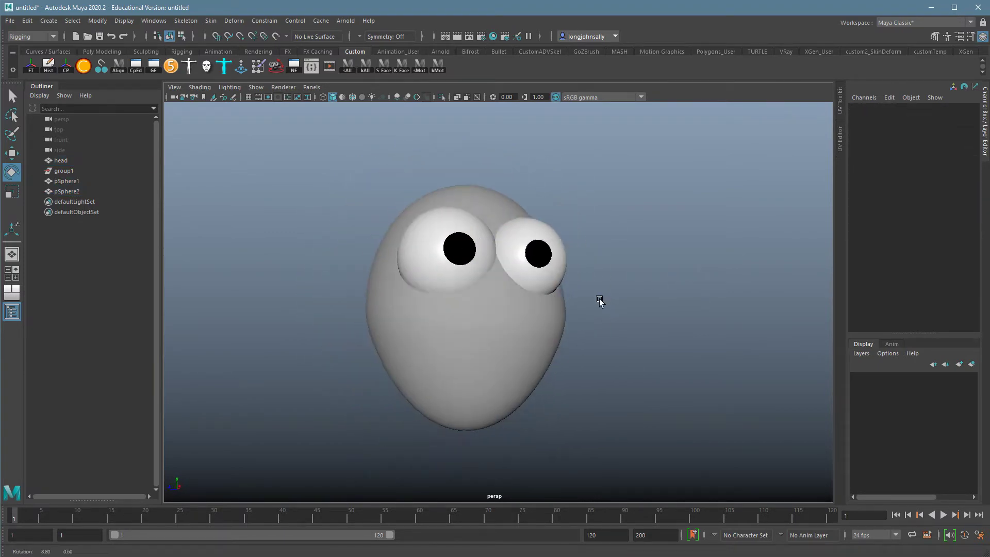
left_click_drag(599, 300, 575, 306, "alt")
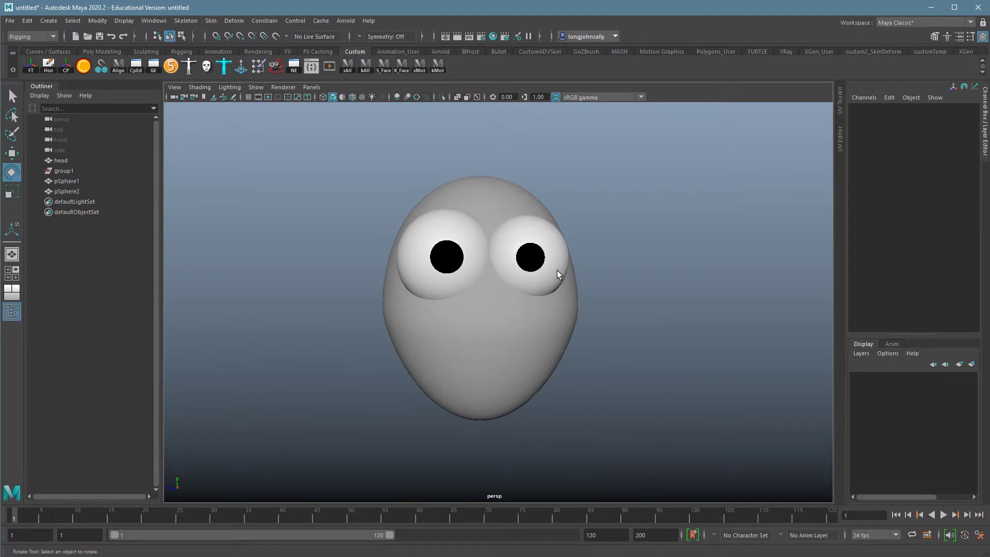
left_click(557, 270)
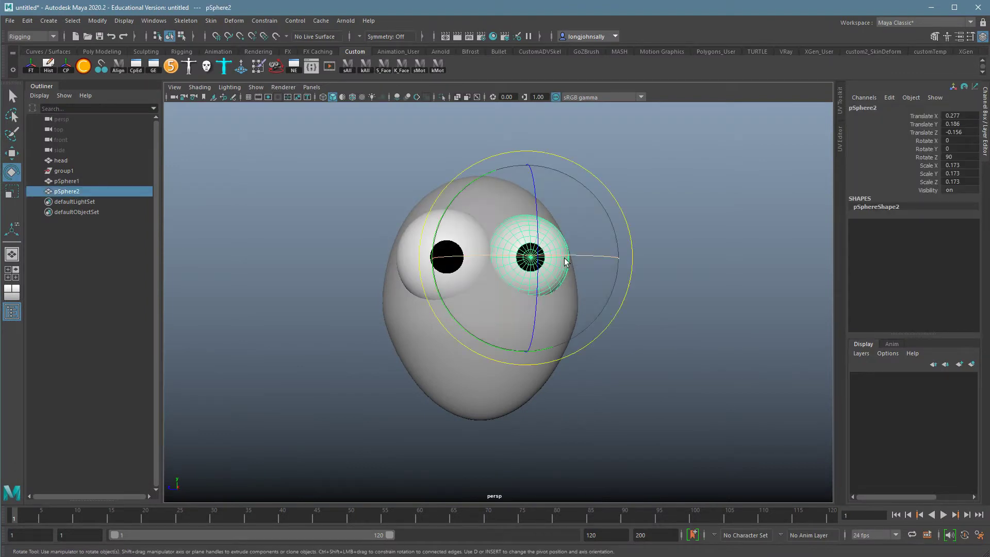
left_click(703, 271)
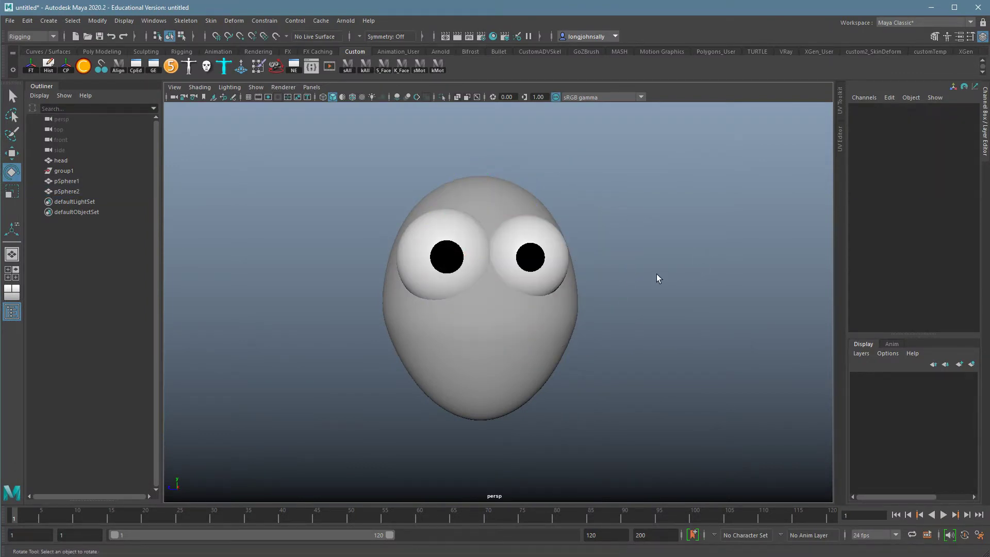
left_click_drag(657, 274, 605, 278, "alt")
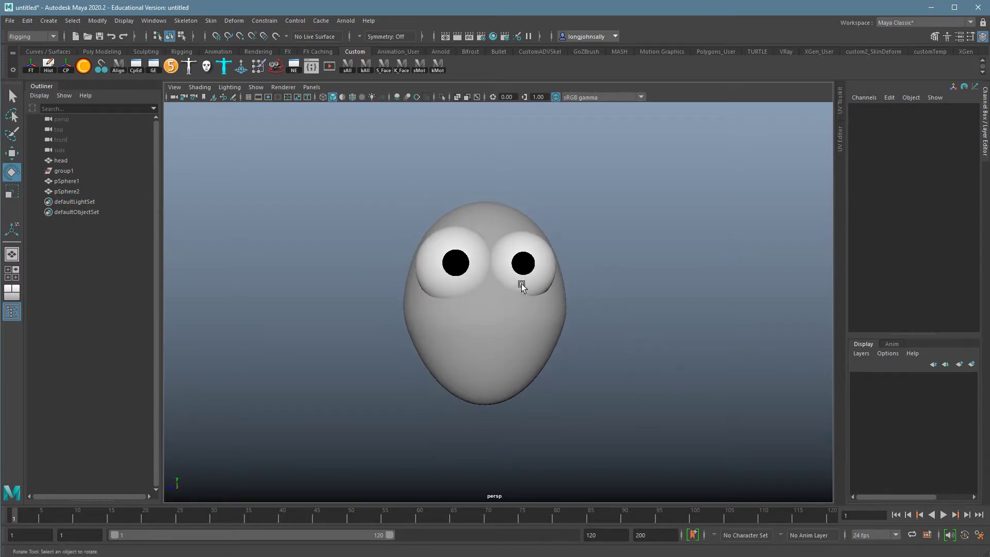
Hide the first eyeball, and duplicate the second one with the copy moved beside the head to a Translate Z of about -0.646.
left_click(478, 272)
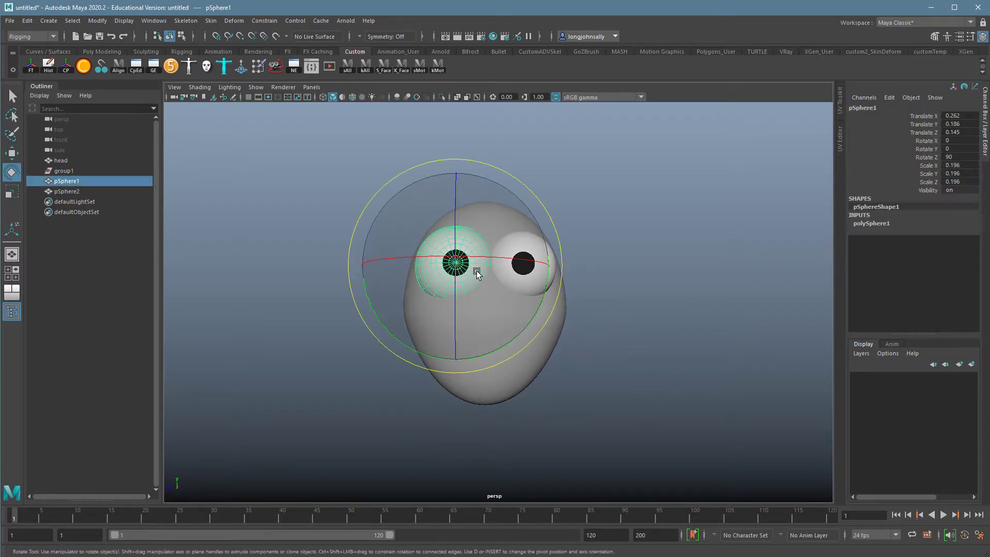
key("ctrl+h")
left_click(546, 274)
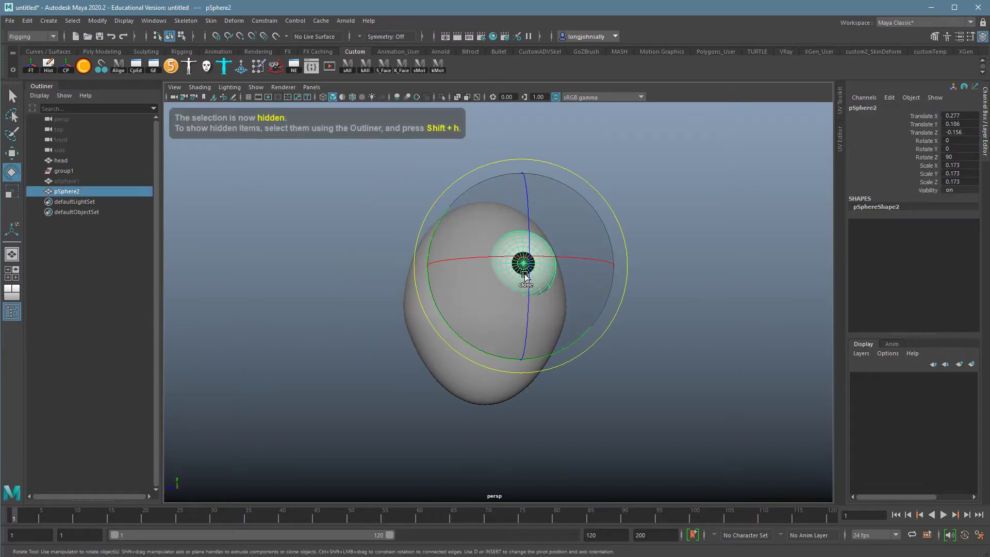
key("ctrl+d")
key("w")
left_click_drag(512, 274, 613, 273)
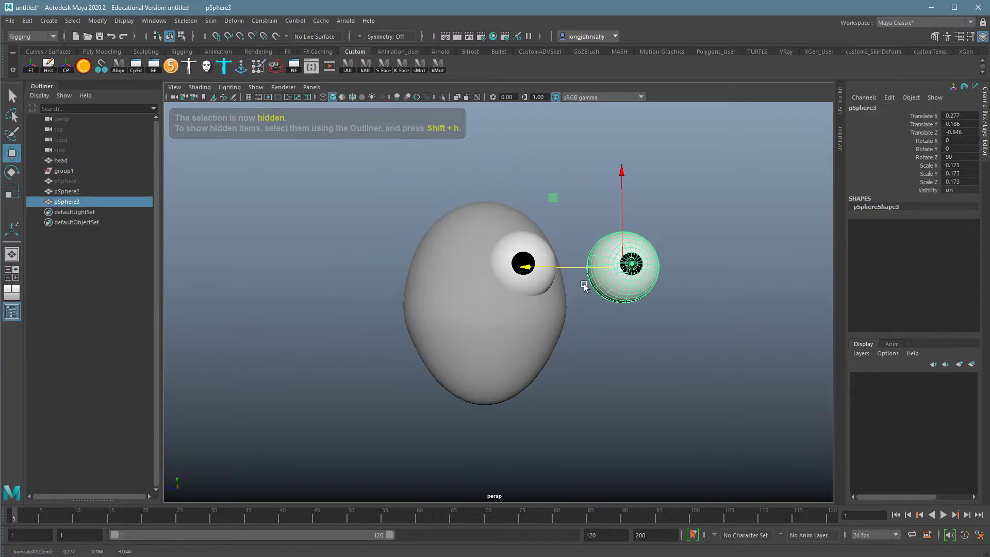
Hide the original second eyeball on the head and select its copy.
left_click(537, 287)
key("ctrl+h")
left_click(622, 283)
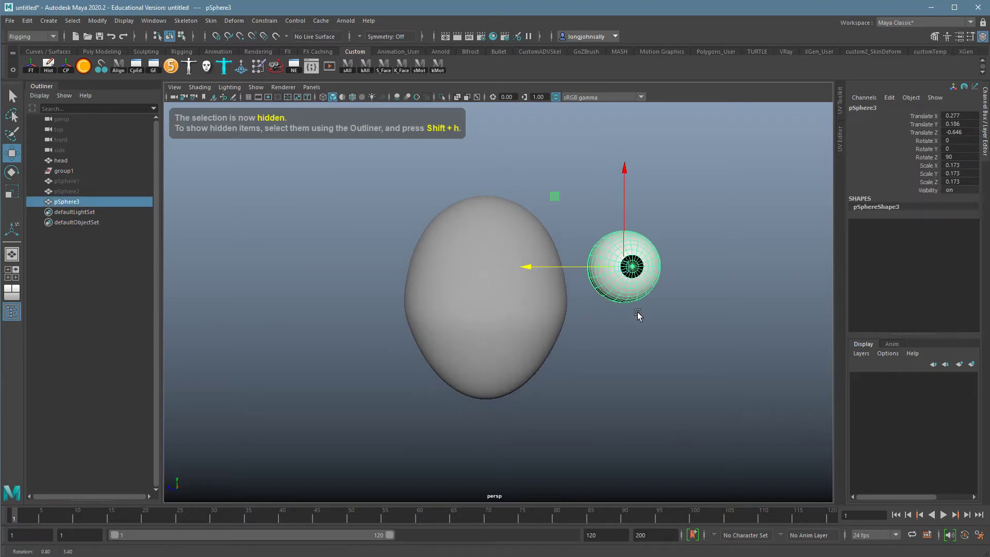
Apply a Lattice deformer from the Rigging menu set to the duplicated eyeball.
right_click_drag(639, 310, 707, 330, "alt")
middle_click_drag(706, 330, 694, 342, "alt")
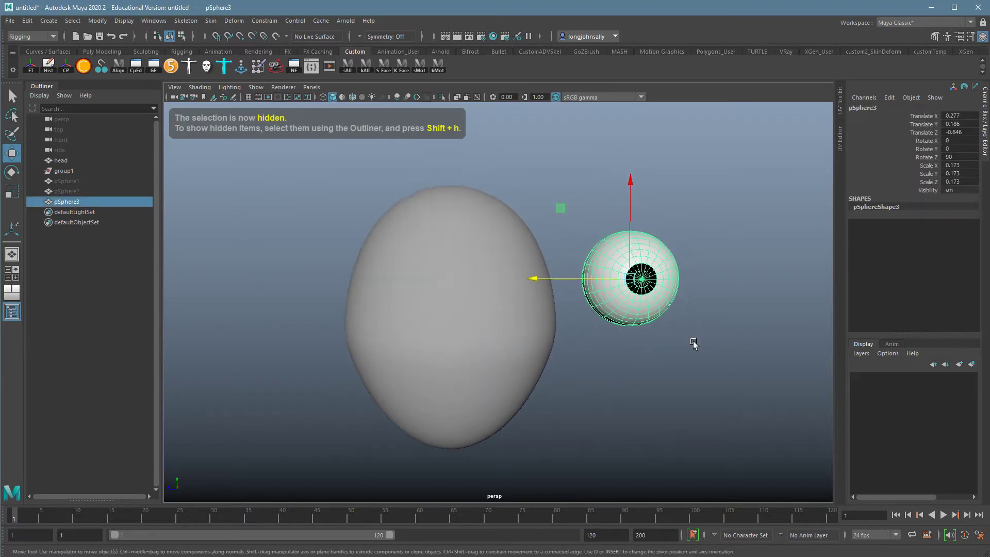
left_click(36, 37)
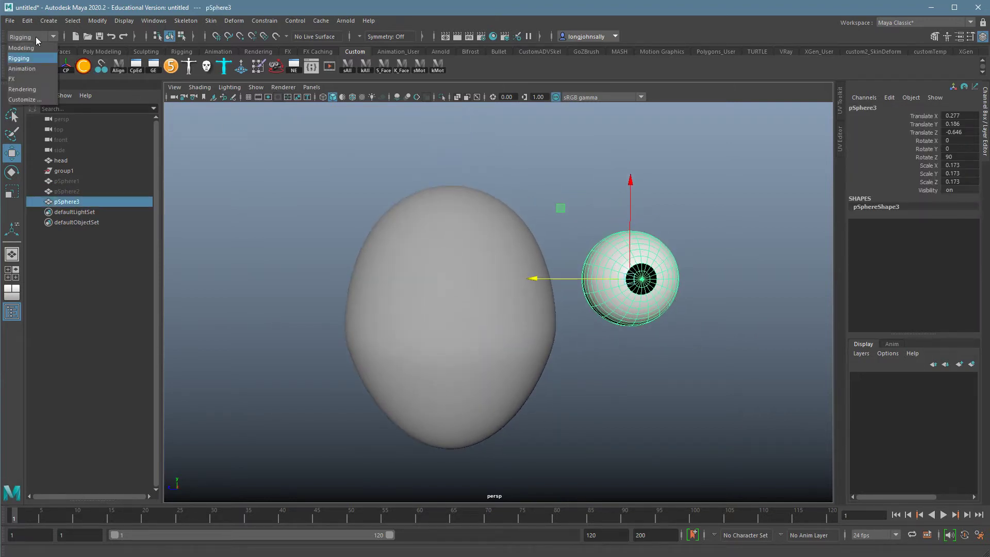
left_click(30, 57)
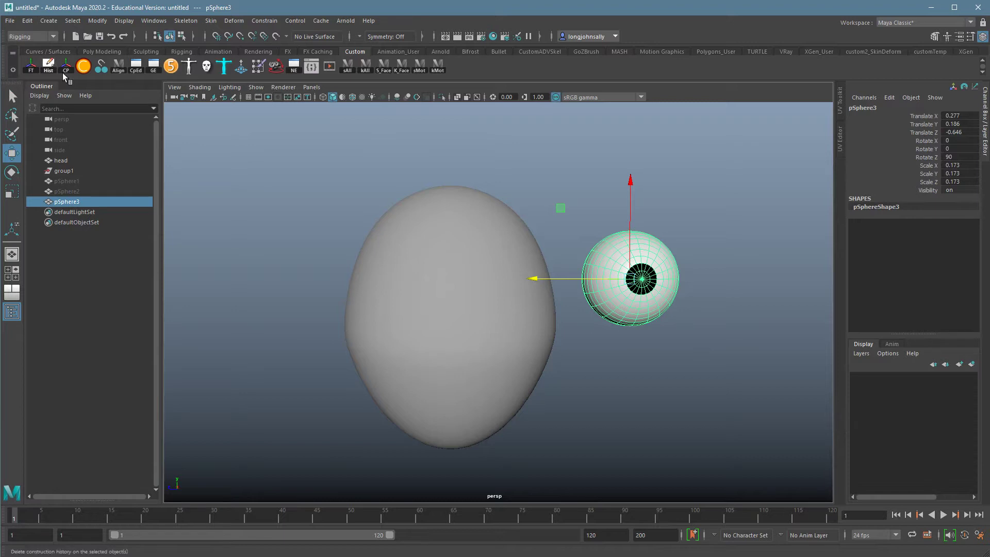
left_click(242, 22)
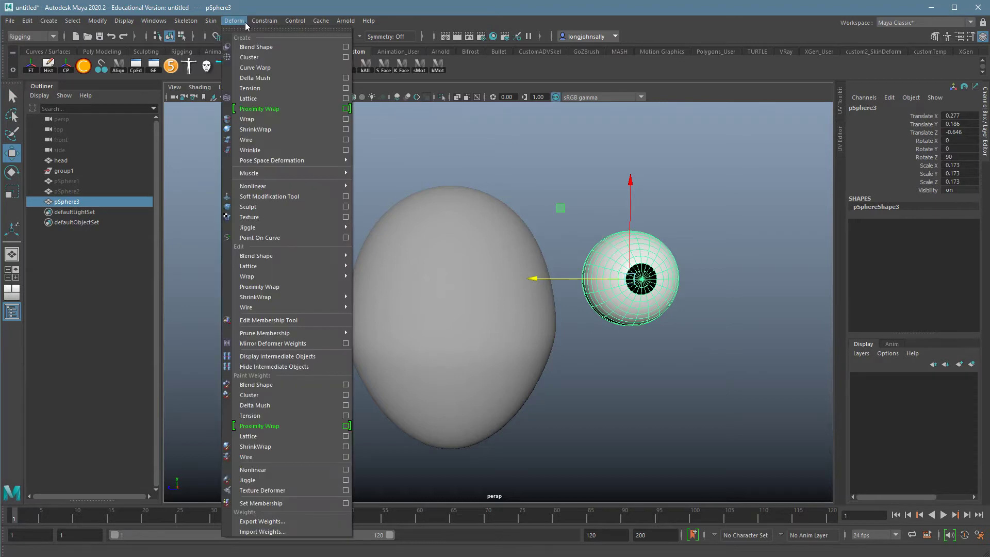
left_click(268, 98)
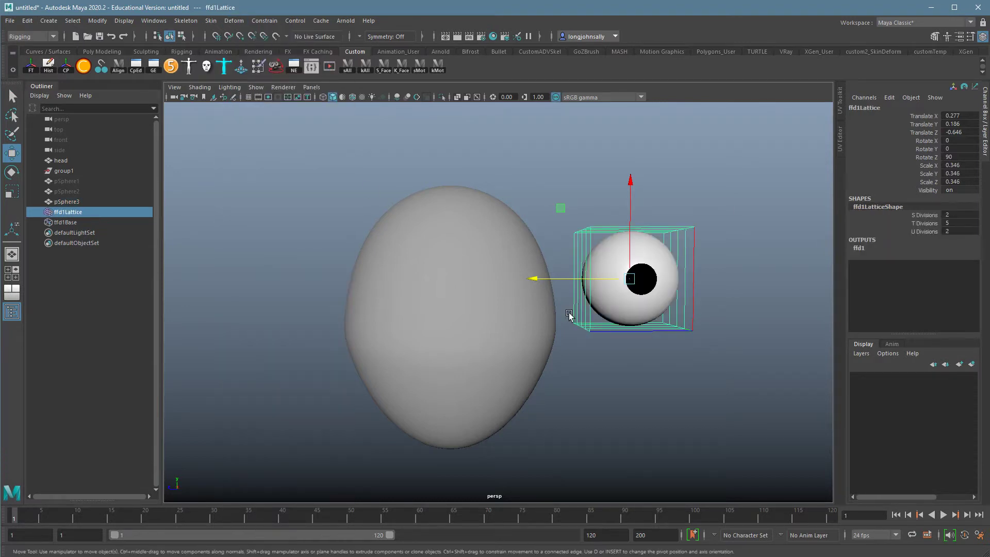
Set the lattice's T Divisions to 2 and switch to moving its individual lattice points.
left_click_drag(657, 286, 668, 316, "alt")
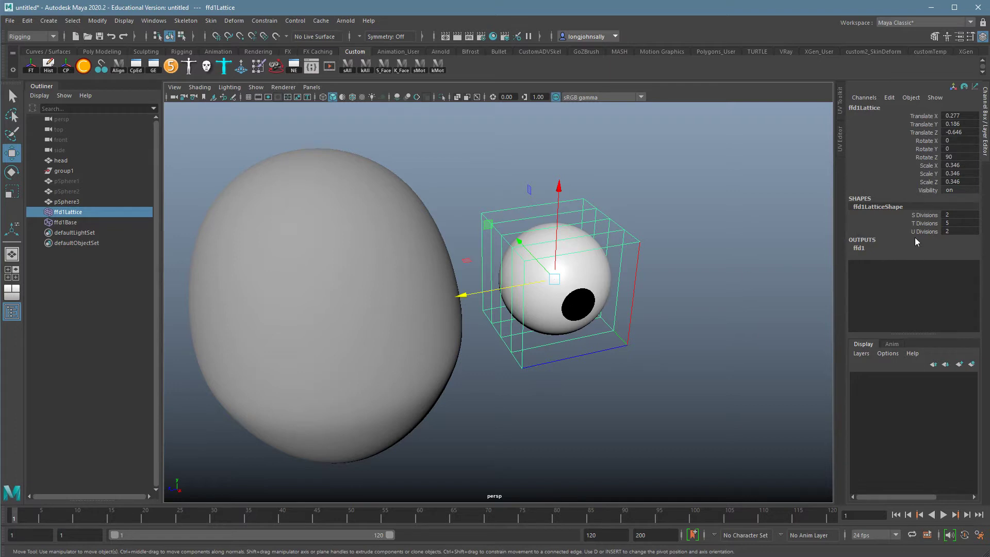
left_click(920, 222)
middle_click_drag(755, 259, 735, 264)
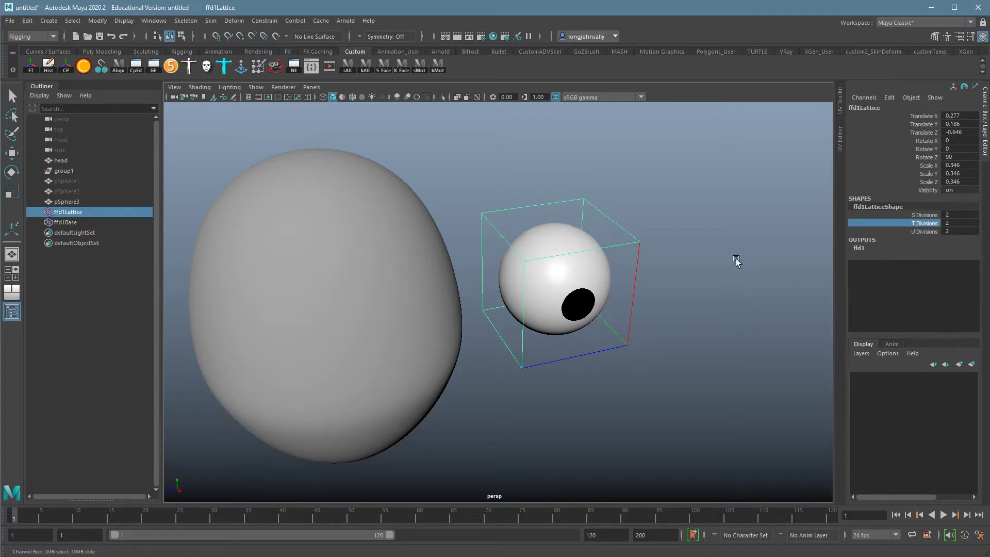
left_click_drag(736, 262, 586, 336, "alt")
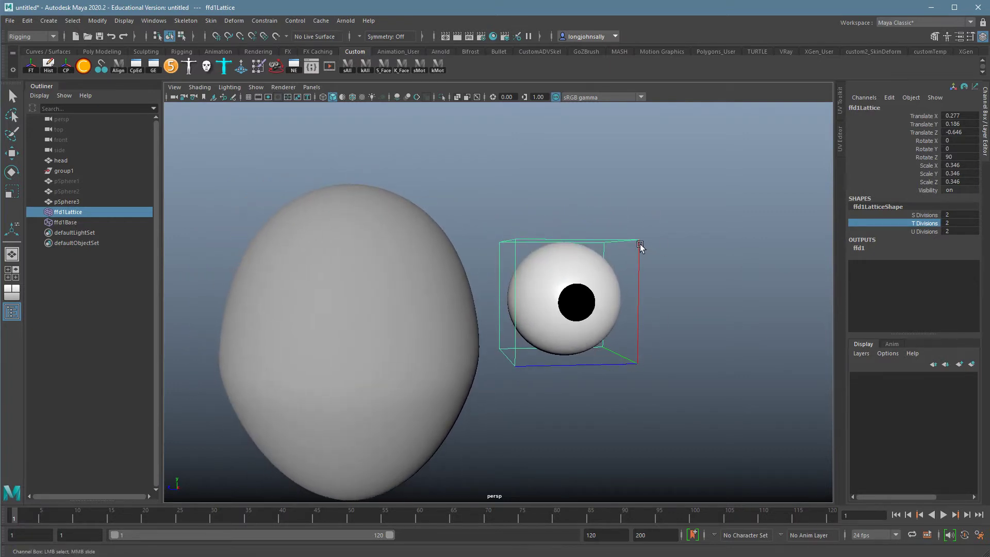
right_click_drag(631, 238, 639, 224)
key("w")
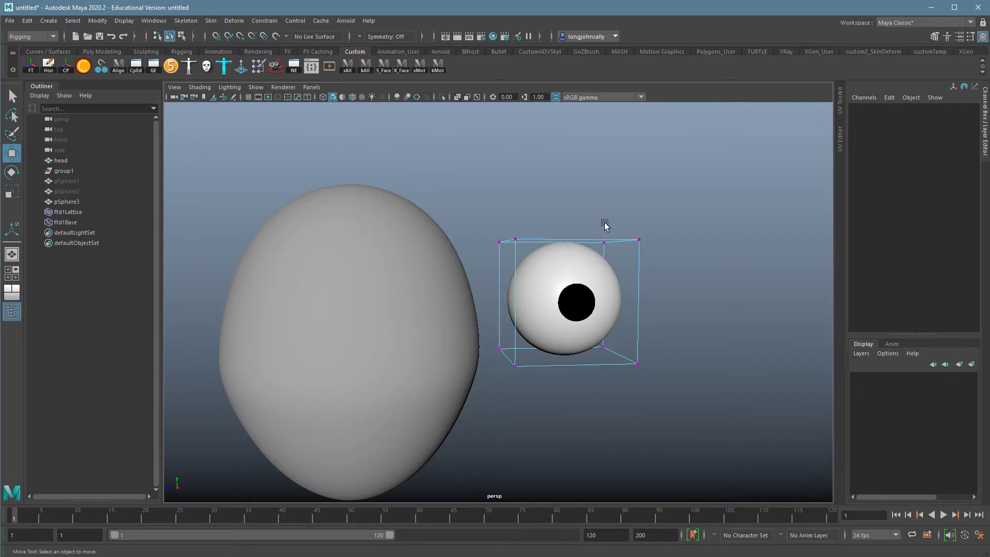
Try to distort the eyeball by moving one upper corner point of the lattice down and inward, and undo the move.
left_click(639, 240)
left_click_drag(639, 238, 611, 301)
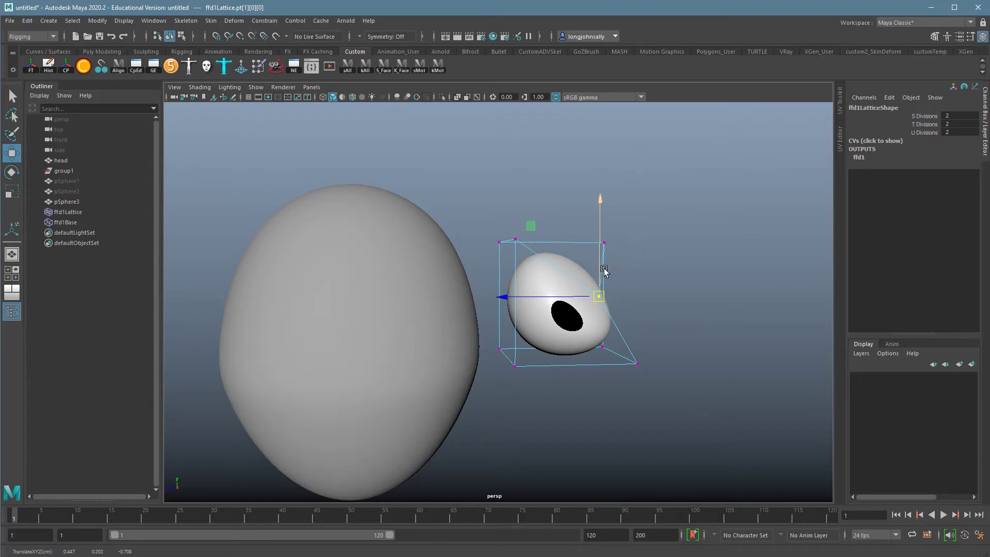
key("ctrl+z")
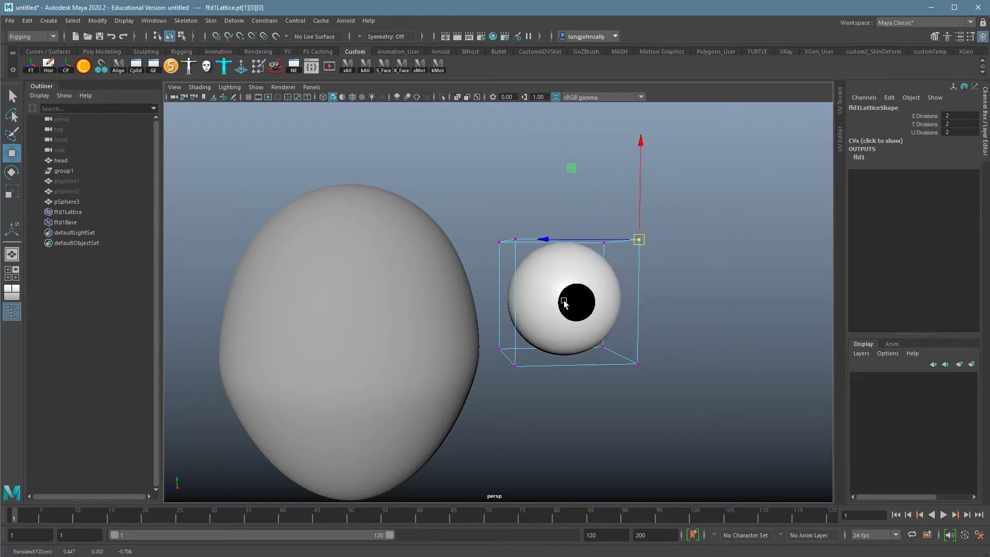
Stretch the eyeball vertically by moving the four top lattice points upward.
left_click_drag(475, 194, 682, 265)
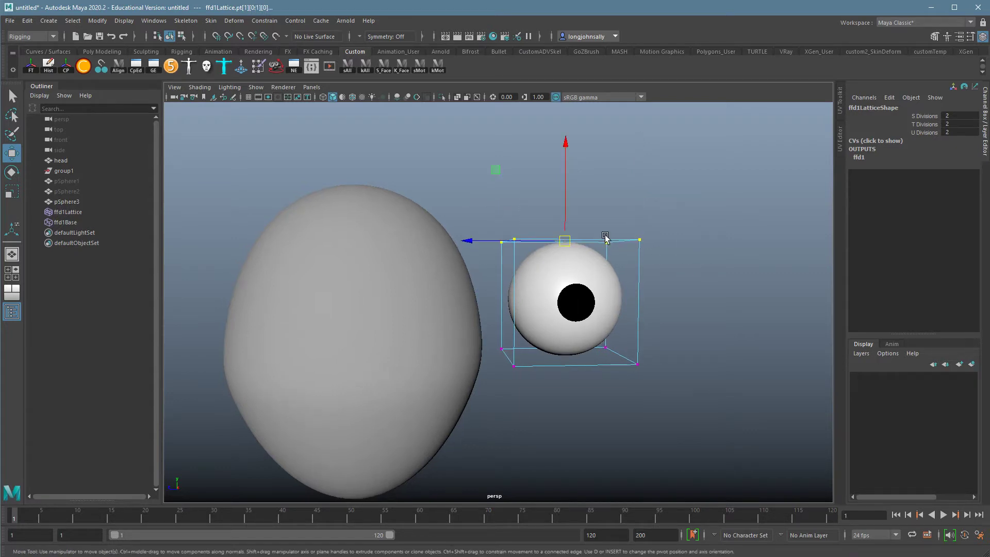
left_click_drag(575, 223, 576, 140)
middle_click_drag(576, 139, 579, 203, "alt")
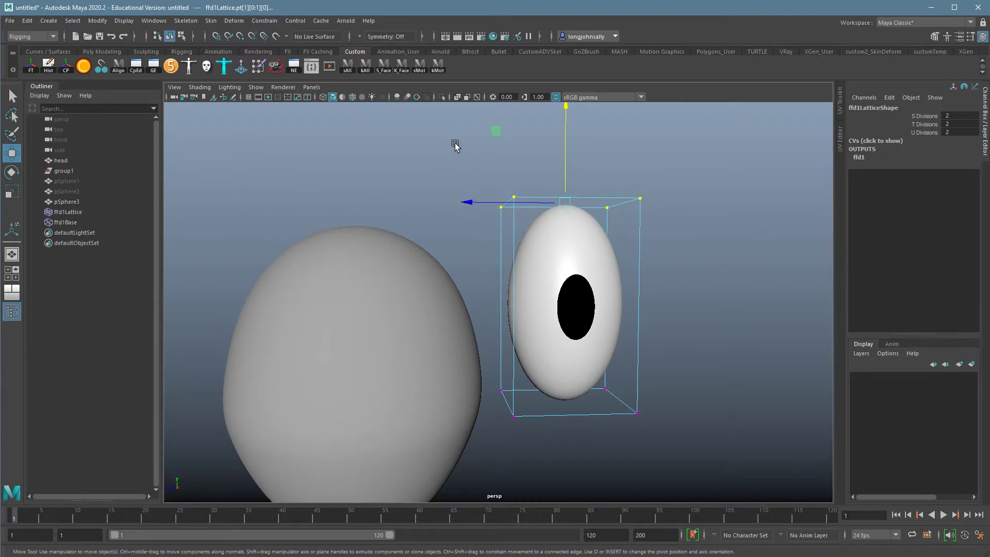
Scale all the lattice points to make the eyeball slightly narrower and flatten it from front to back.
left_click_drag(455, 146, 712, 431)
key("r")
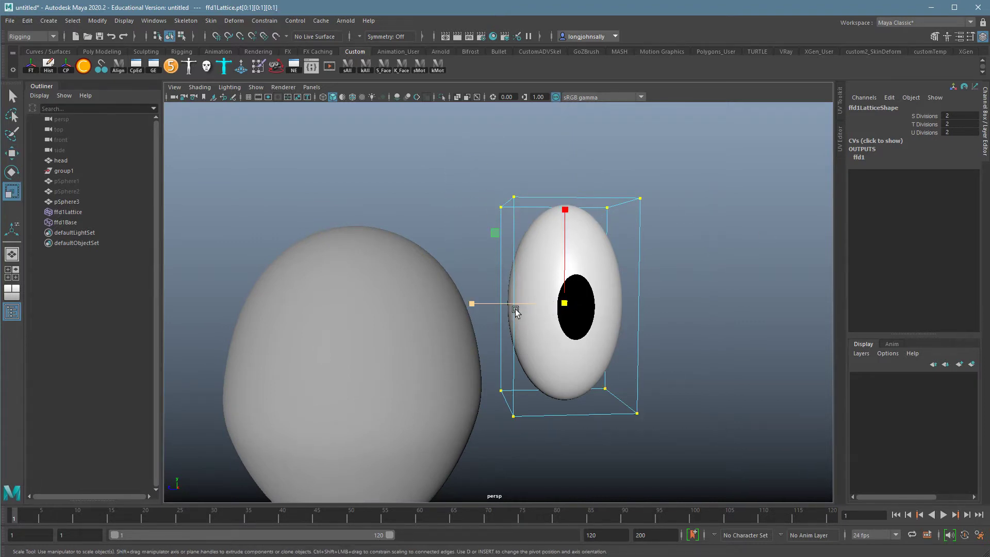
left_click_drag(482, 303, 491, 305)
left_click_drag(491, 308, 596, 332, "alt")
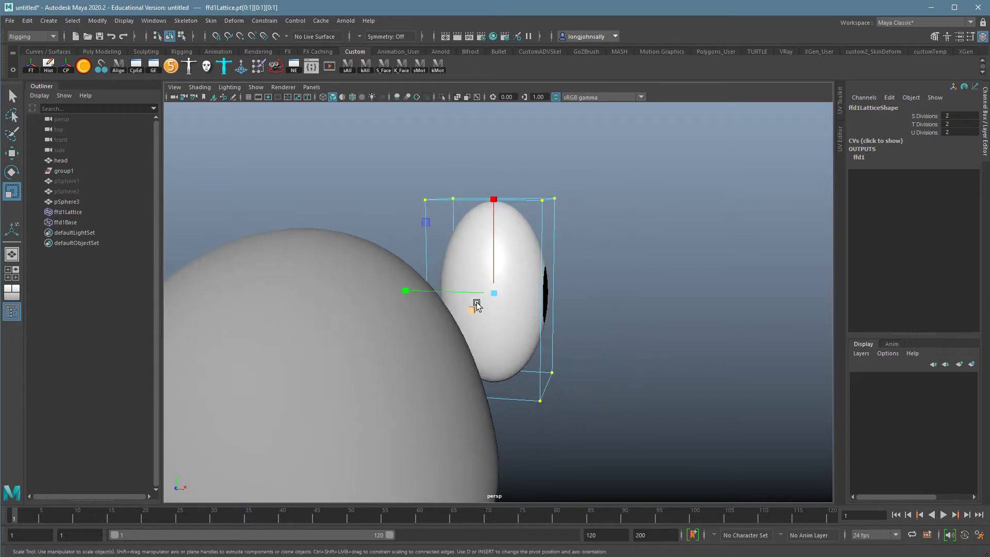
left_click_drag(407, 293, 479, 303)
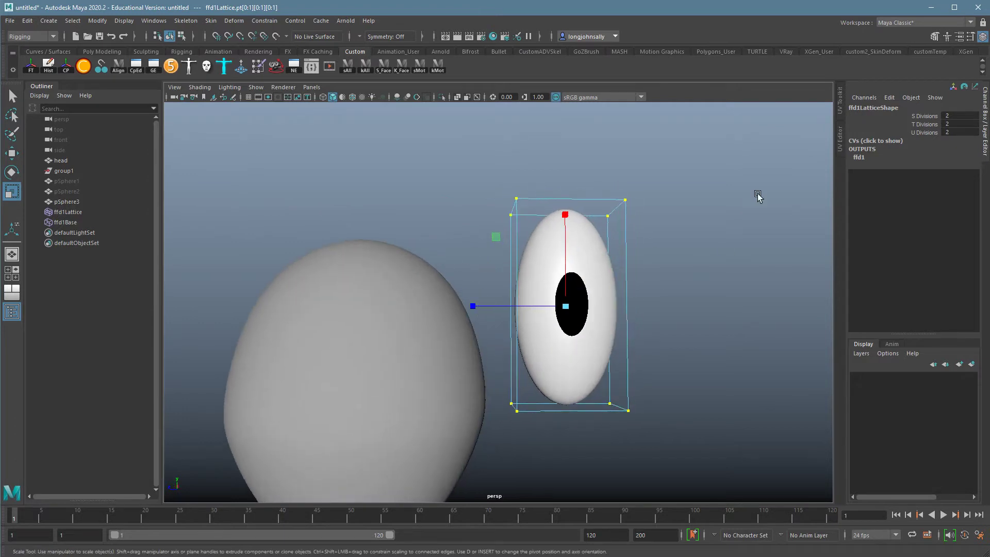
Return from lattice points to object mode and reselect the whole lattice with the Select tool.
left_click(935, 124)
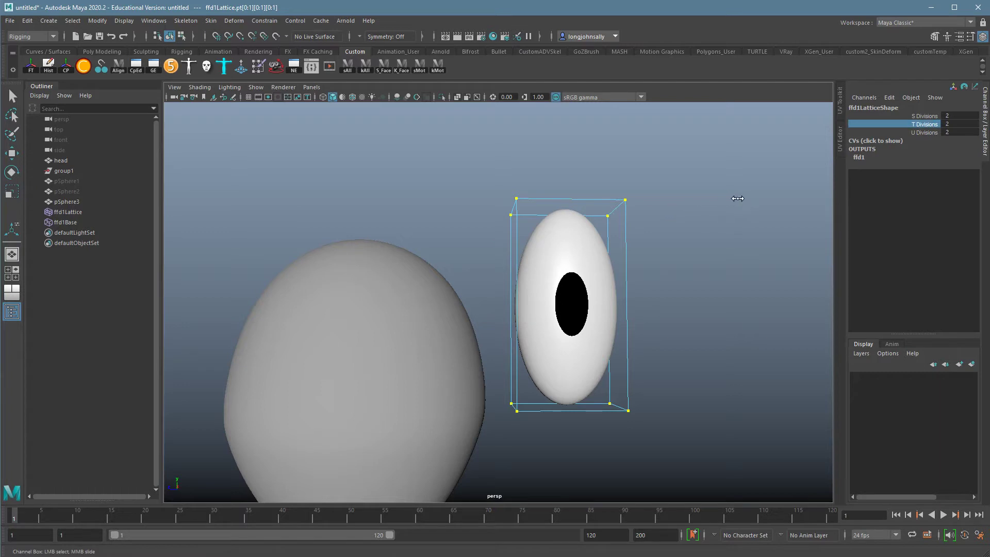
left_click(722, 234)
right_click_drag(625, 199, 671, 181)
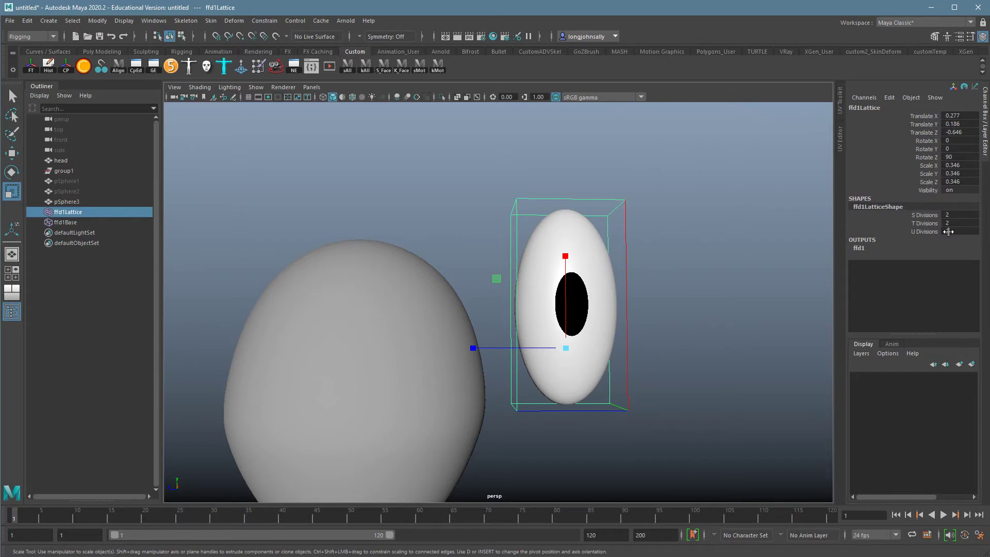
left_click(929, 223)
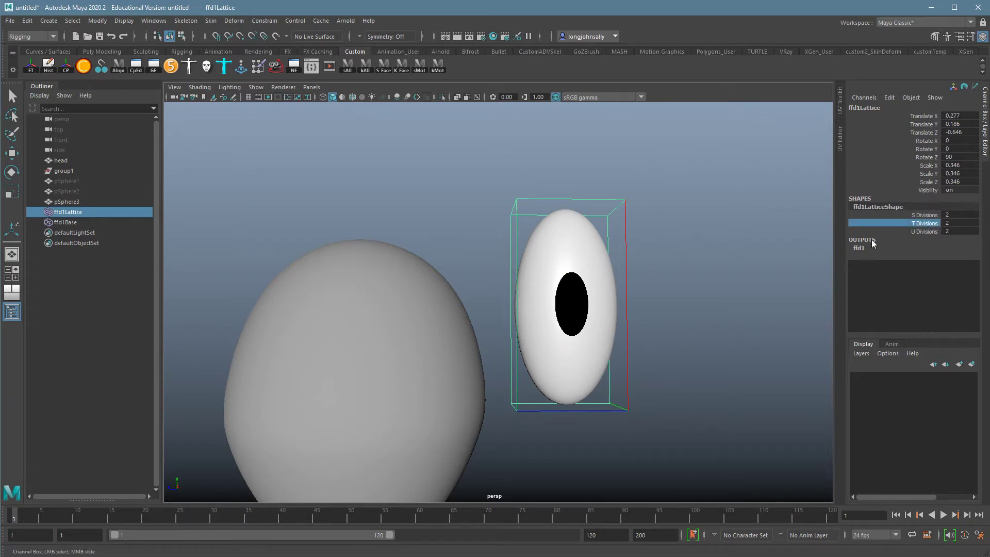
left_click(707, 242)
key("q")
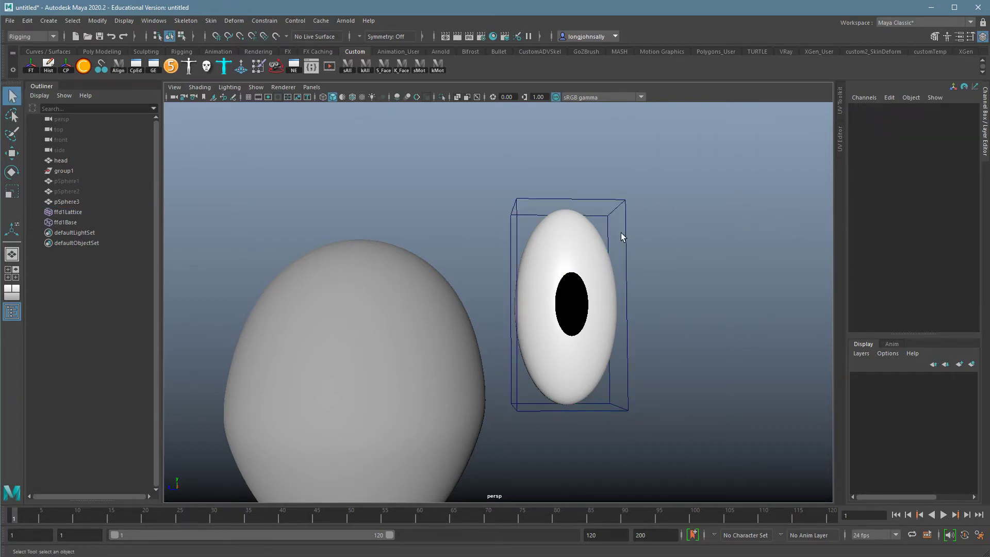
left_click(621, 206)
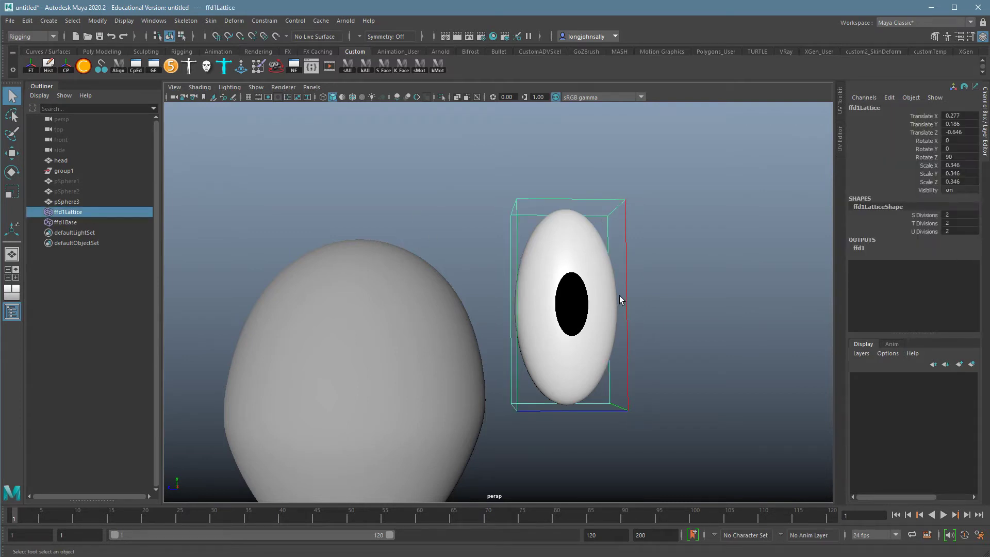
left_click_drag(620, 296, 636, 308, "alt")
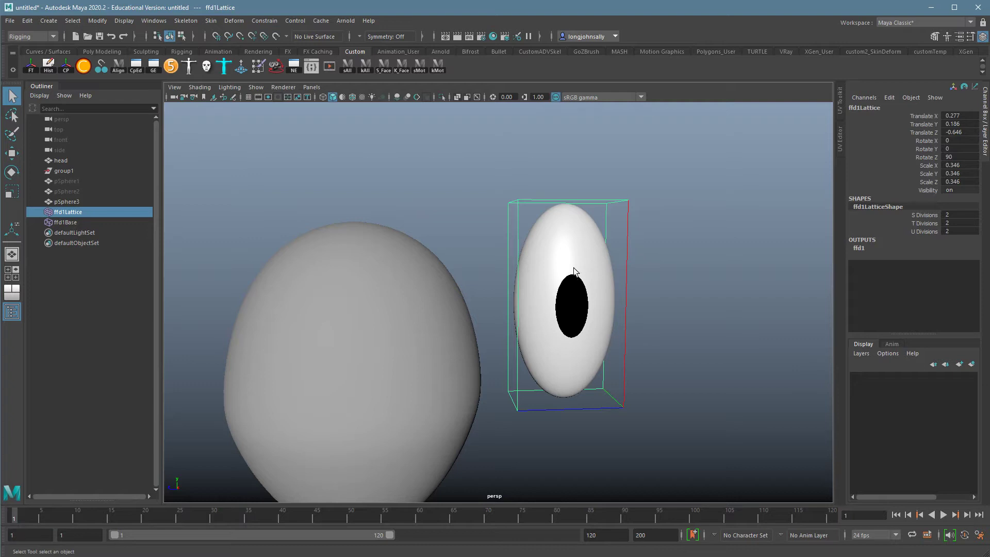
Try moving the eyeball and its lattice cage separately, and undo the movement.
left_click(579, 322)
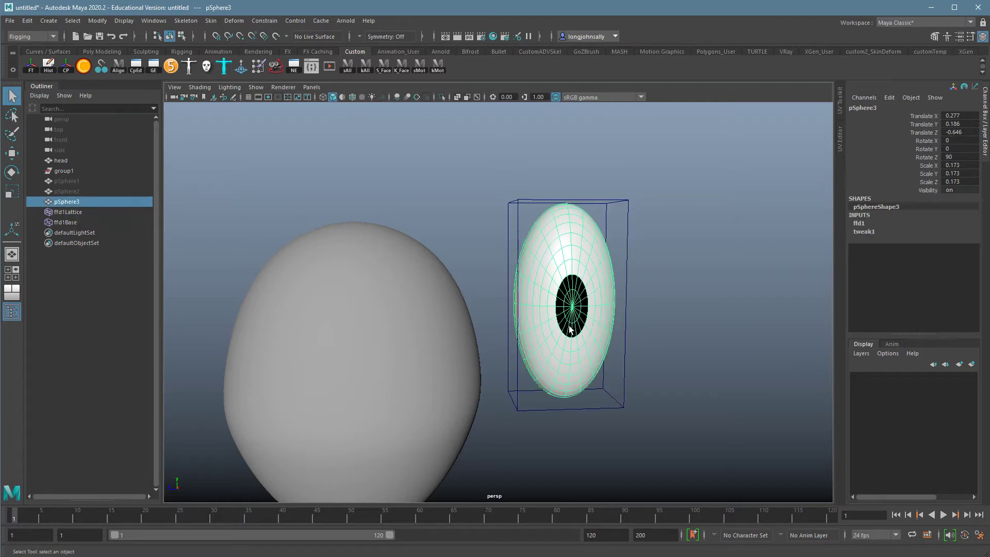
key("w")
left_click_drag(537, 344, 586, 384)
left_click(565, 411)
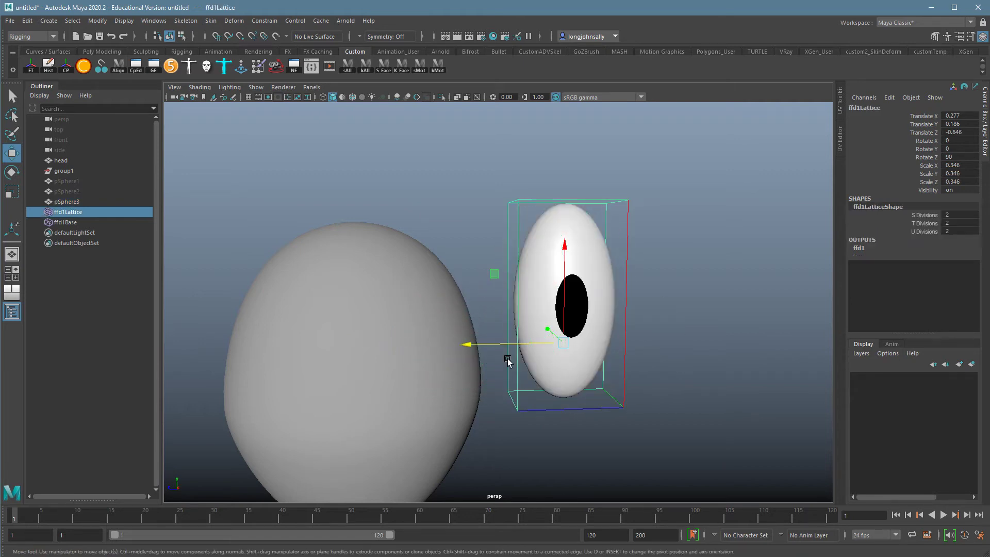
middle_click_drag(508, 361, 549, 353)
key("ctrl+z")
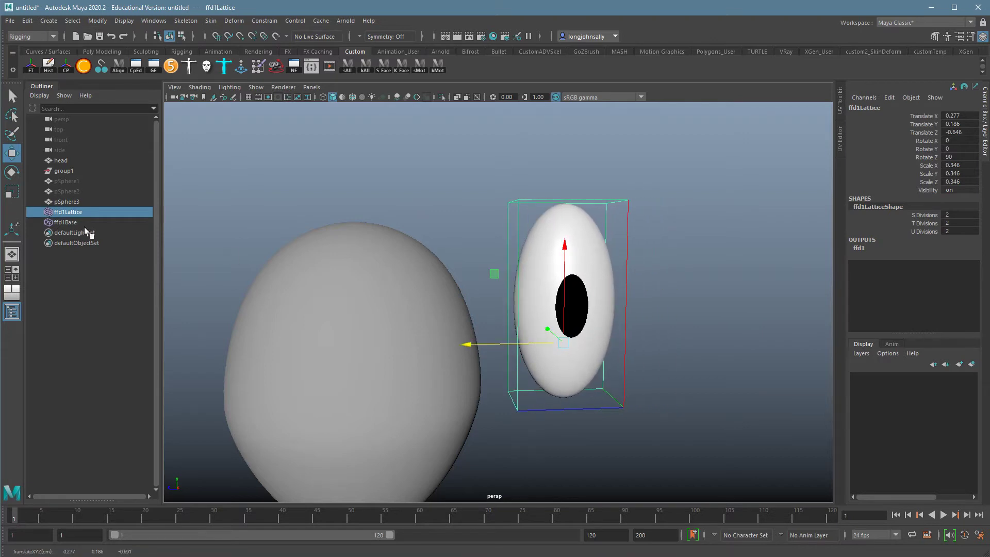
Try moving the lattice's base cage ffd1Base on its own, and undo the movement.
left_click(66, 222)
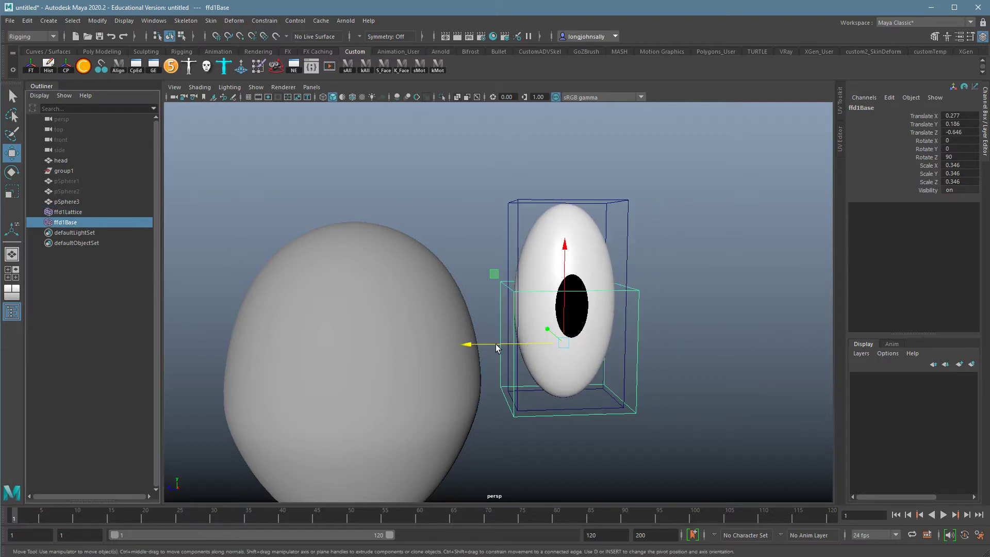
middle_click_drag(496, 348, 598, 319)
key("ctrl+z")
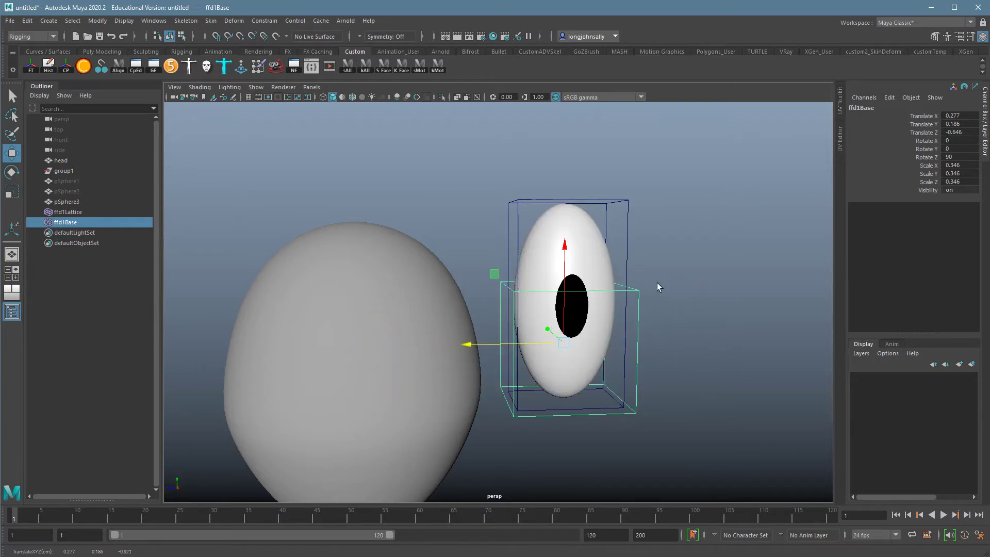
left_click(640, 235)
right_click_drag(678, 272, 581, 278, "alt")
mouse_move(580, 278)
left_mouse_down("alt")
mouse_move(591, 278)
mouse_move(573, 279)
left_mouse_up("alt")
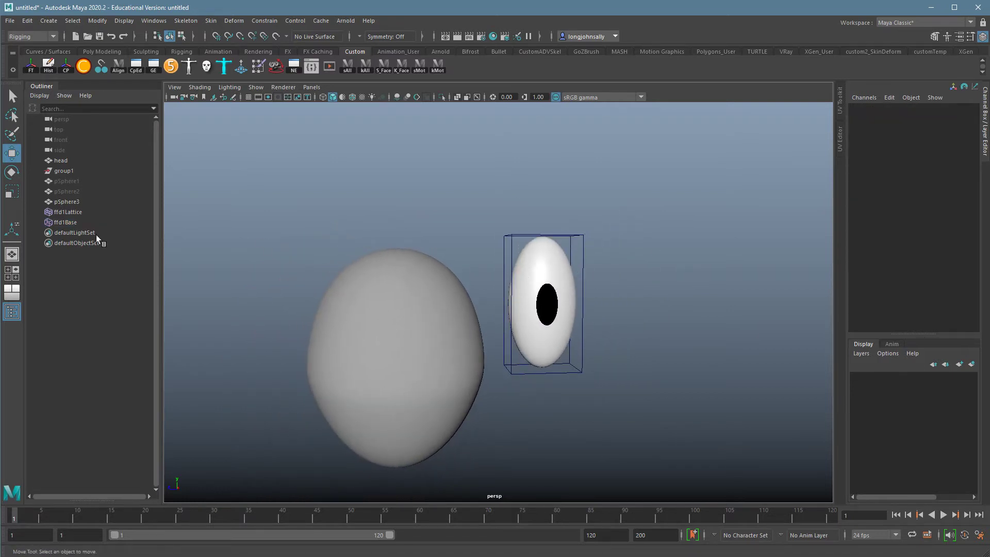
Rename the deformed eyeball pSphere3 as eye.
double_click(79, 203)
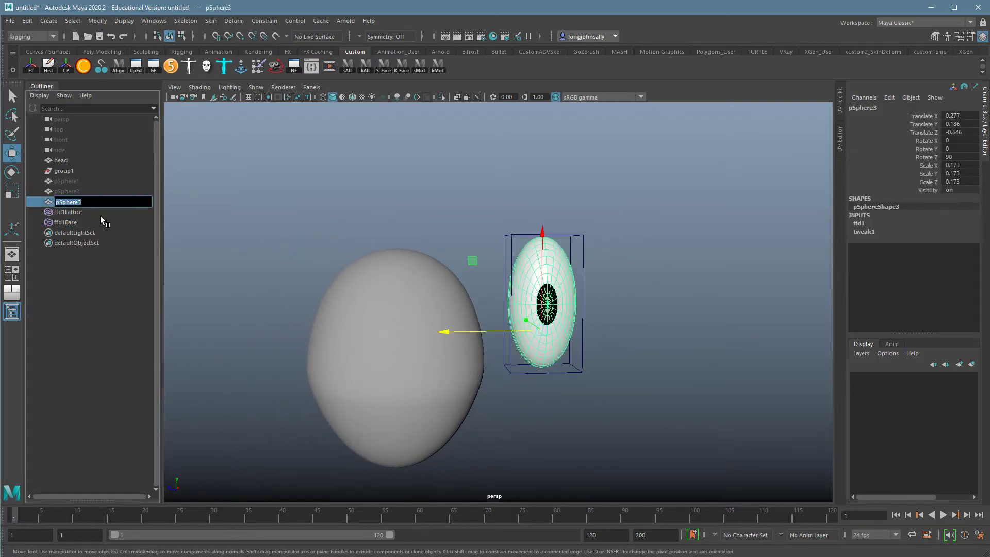
type("eye")
key("Return")
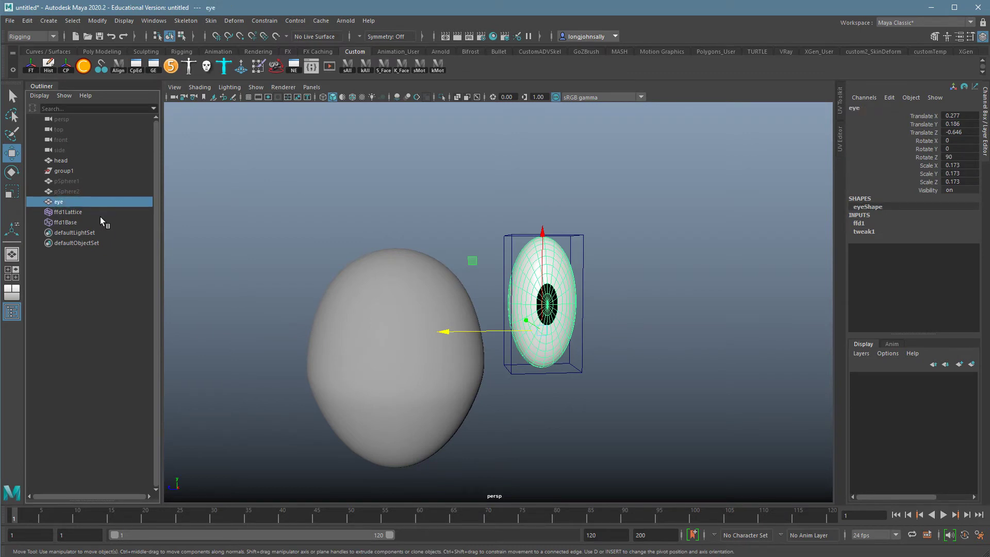
Group the eye with its lattice and base cage, and name the group eyeGroup.
left_click(82, 223, "shift")
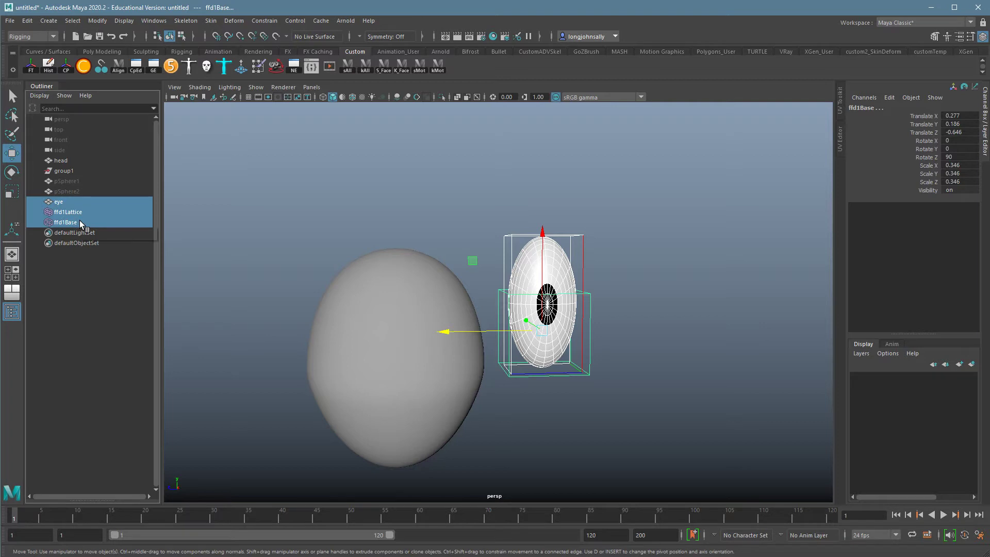
key("ctrl+g")
double_click(66, 202)
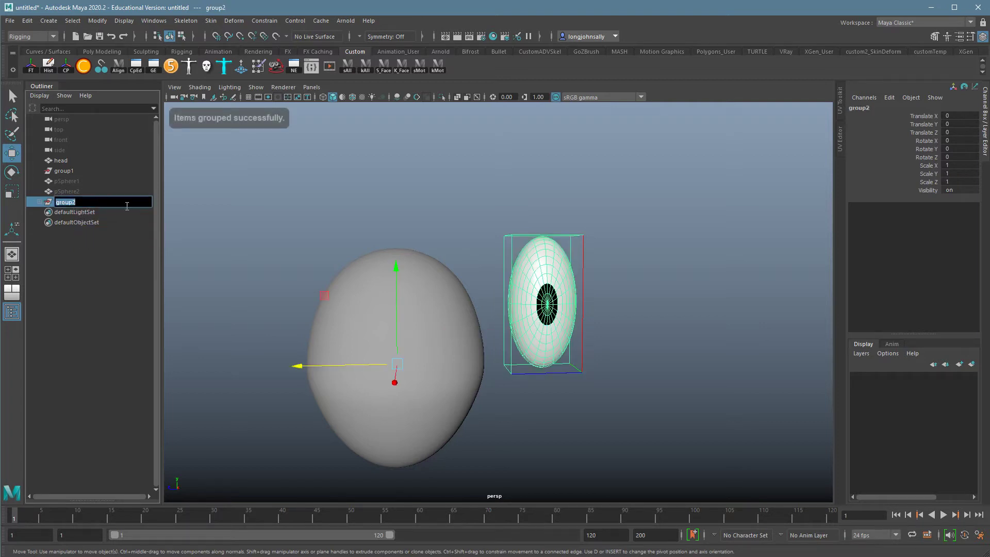
type("eyeGroup")
key("Return")
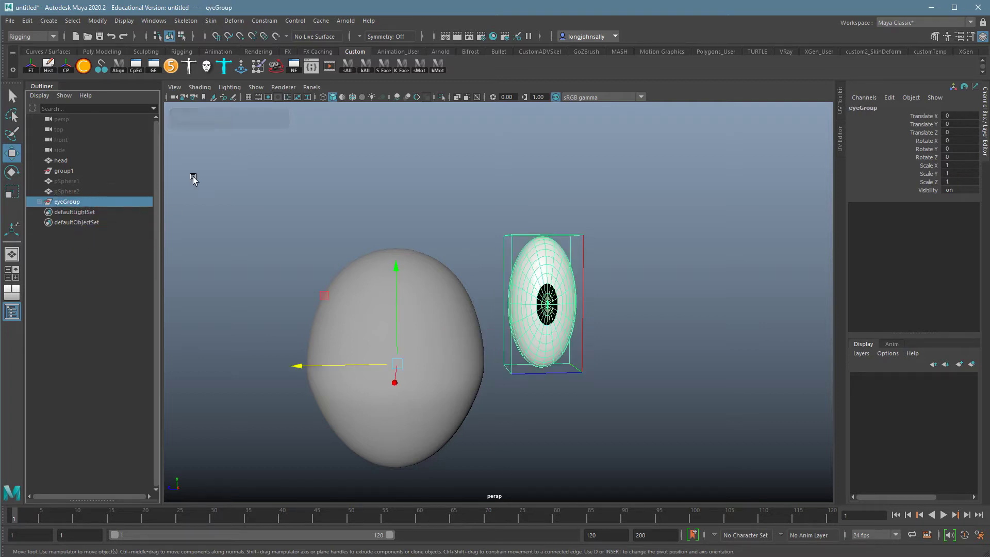
Center the pivot of eyeGroup and move the group away from the head to about Translate Z -0.486.
left_click(66, 66)
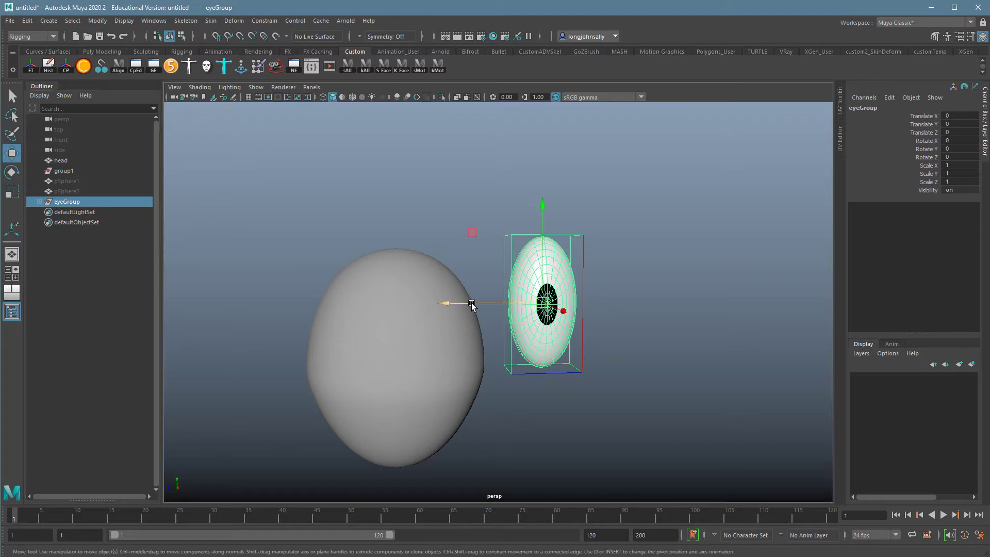
left_click_drag(451, 303, 579, 305)
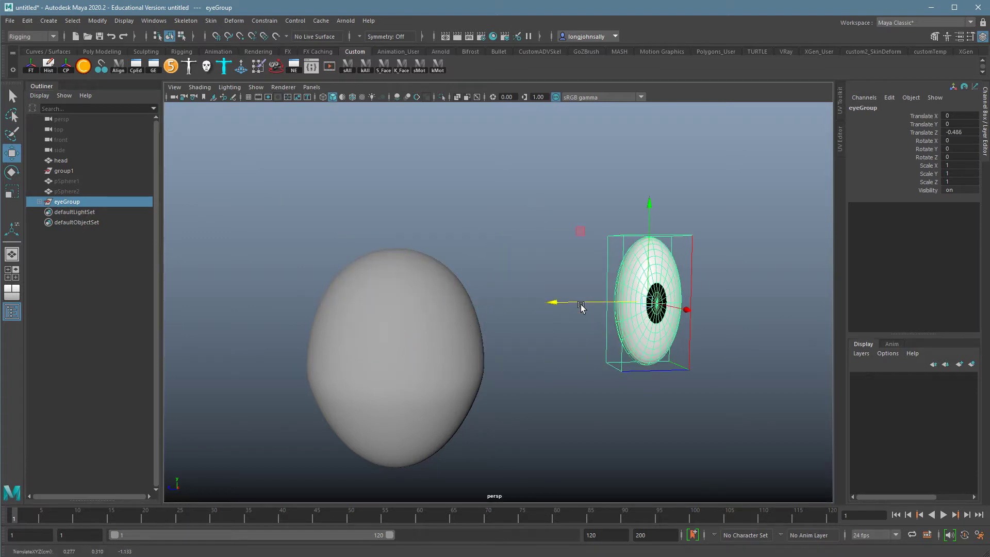
left_click(641, 338)
key("e")
left_click_drag(656, 330, 641, 389)
left_click(641, 389)
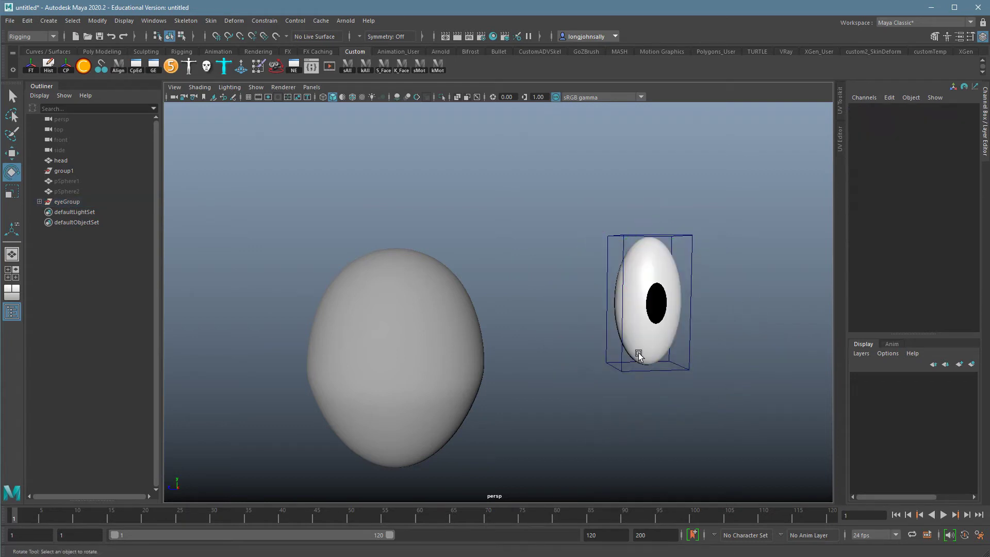
Move eyeGroup back over the head to about Translate Z 0.464.
left_click(89, 204)
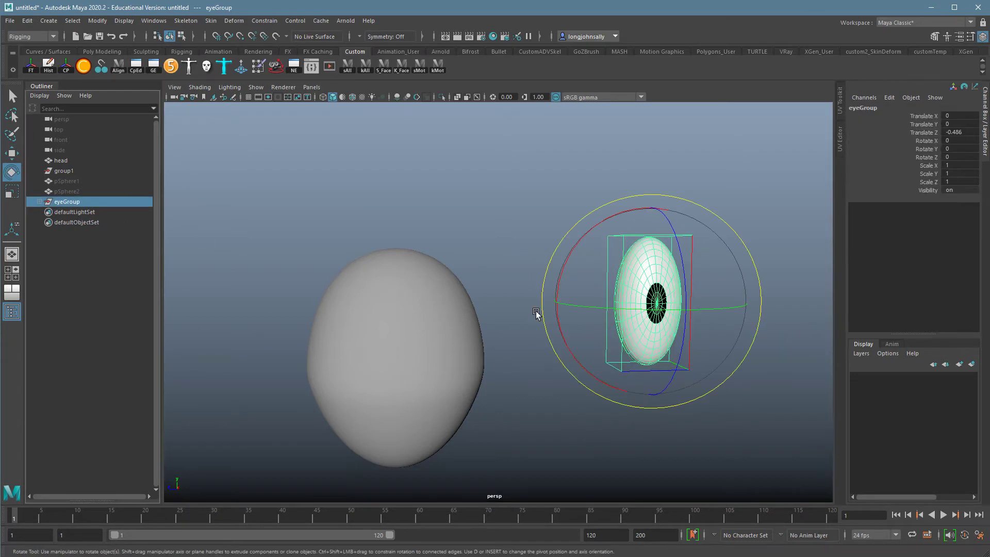
key("w")
left_click_drag(628, 304, 416, 300)
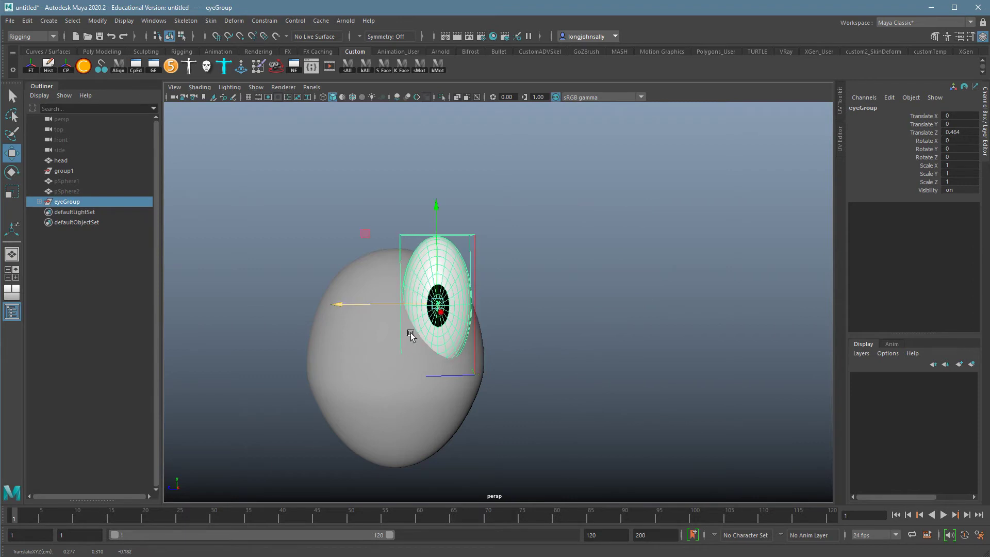
left_click_drag(409, 336, 515, 340, "alt")
Try tilting eyeGroup about its Z axis to follow the head's slope, and undo the rotation.
left_click_drag(472, 287, 563, 288)
key("e")
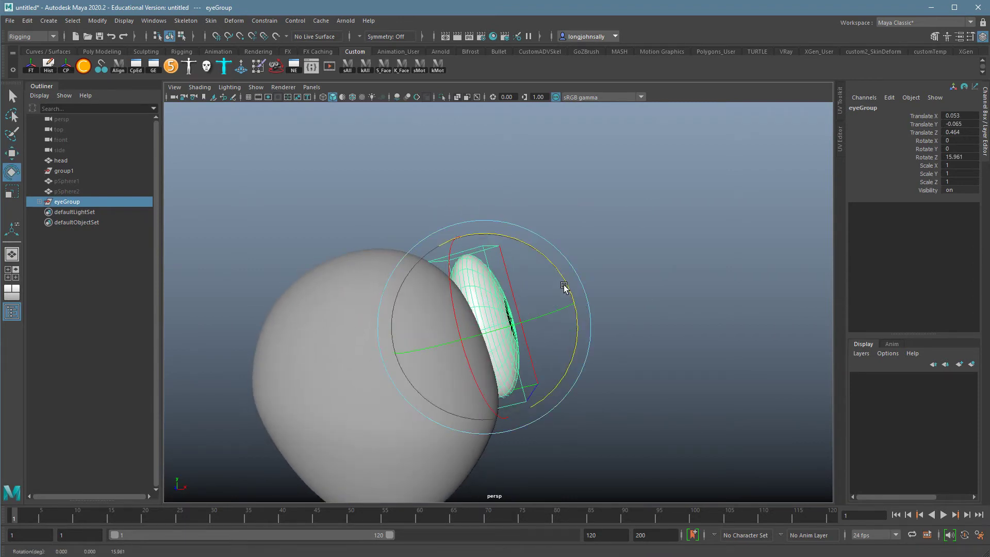
key("w")
left_click_drag(530, 327, 371, 339)
right_click_drag(376, 342, 561, 376, "alt")
key("ctrl+z")
key("ctrl+z")
key("ctrl+z")
key("ctrl+z")
key("ctrl+z")
key("ctrl+z")
key("ctrl+z")
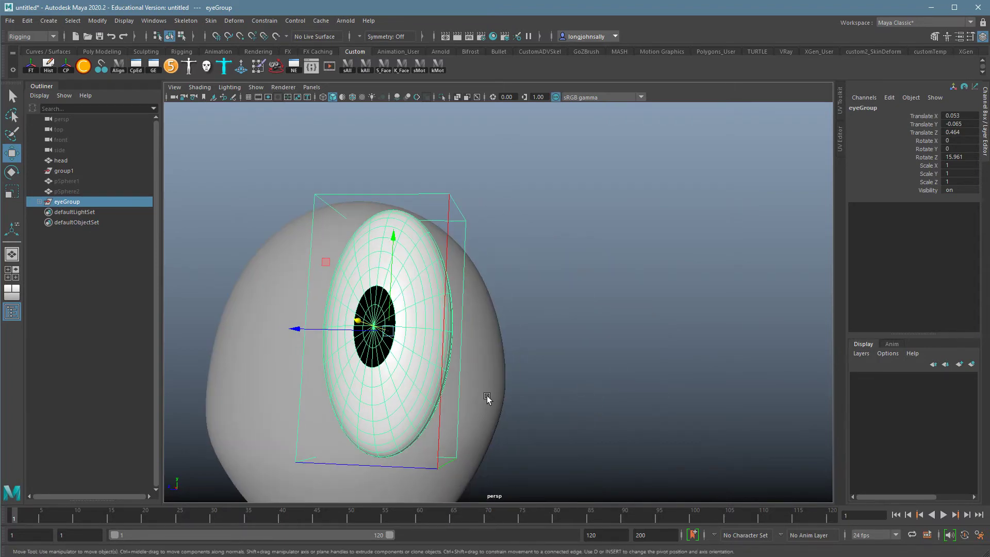
key("ctrl+z")
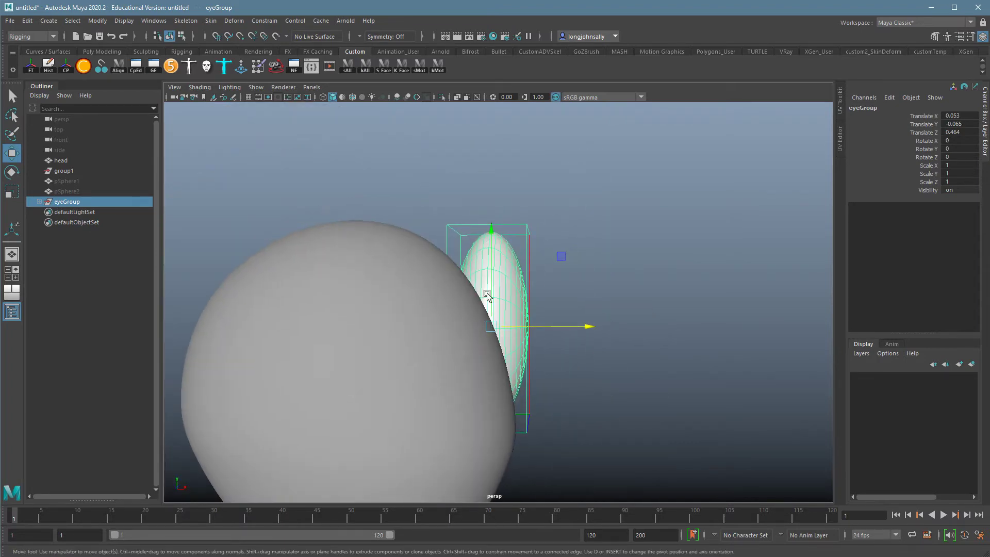
Raise eyeGroup and move it slightly forward on the head, to about Translate X 0.088 and Translate Y 0.119.
left_click_drag(486, 289, 549, 295)
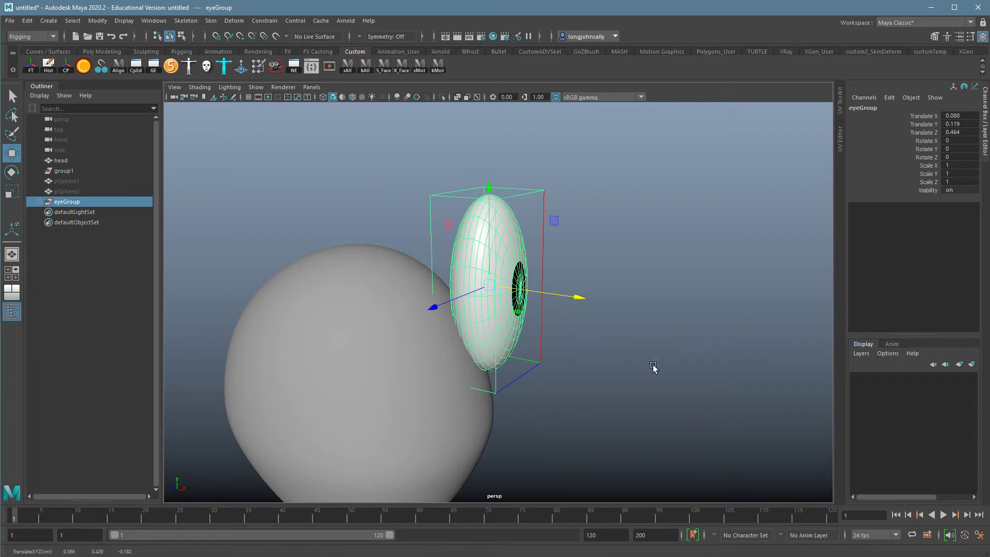
left_click(653, 367)
left_click_drag(654, 367, 634, 340, "alt")
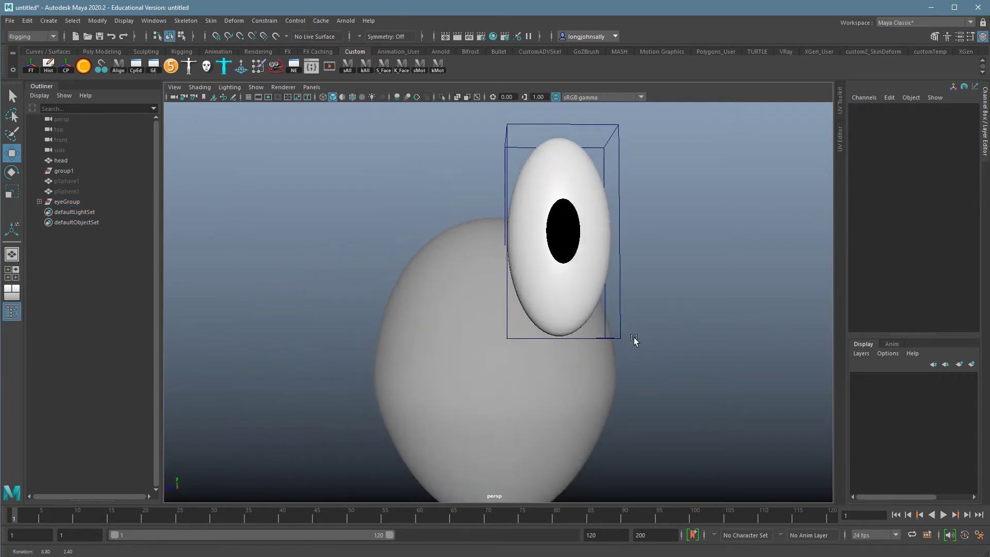
Try rotating only the eye mesh inside its lattice in different directions, and undo the rotations.
left_click(585, 259)
key("e")
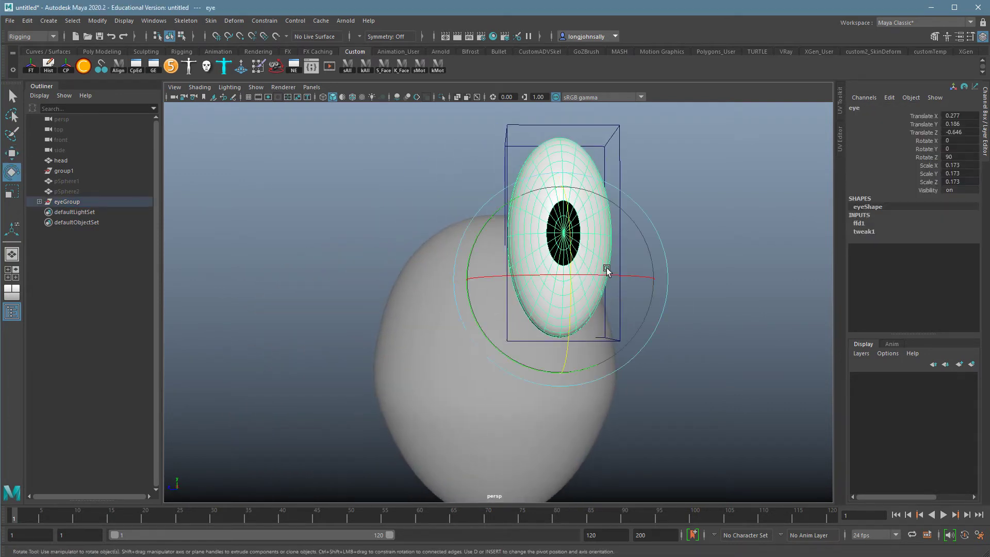
left_click_drag(549, 256, 606, 208, "alt")
left_click_drag(621, 251, 577, 274, "alt")
key("ctrl+z")
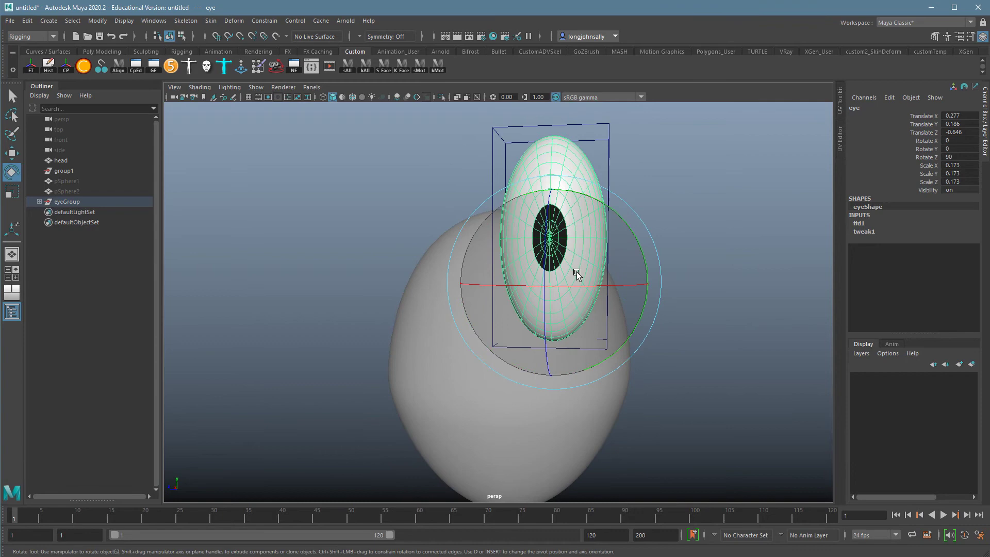
left_click(707, 283)
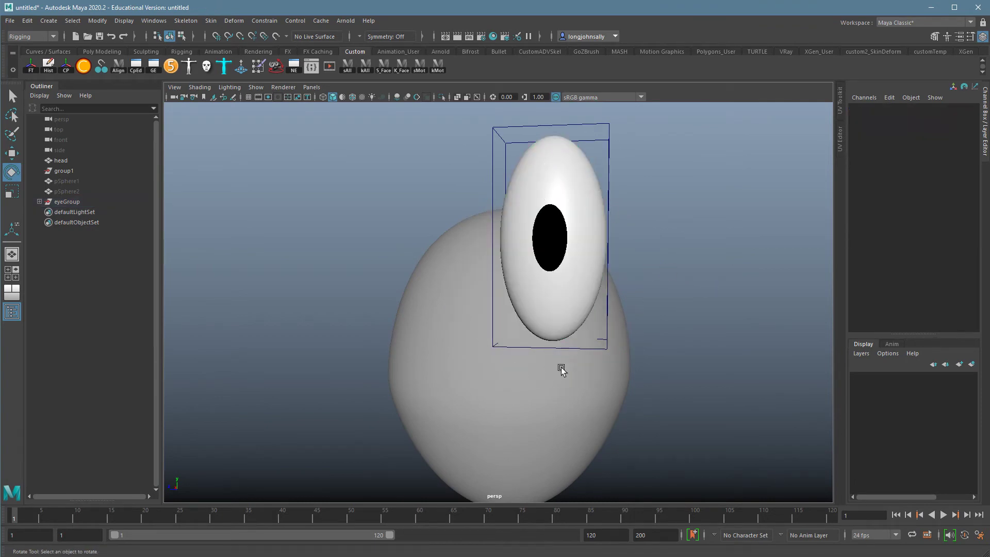
left_click(575, 262)
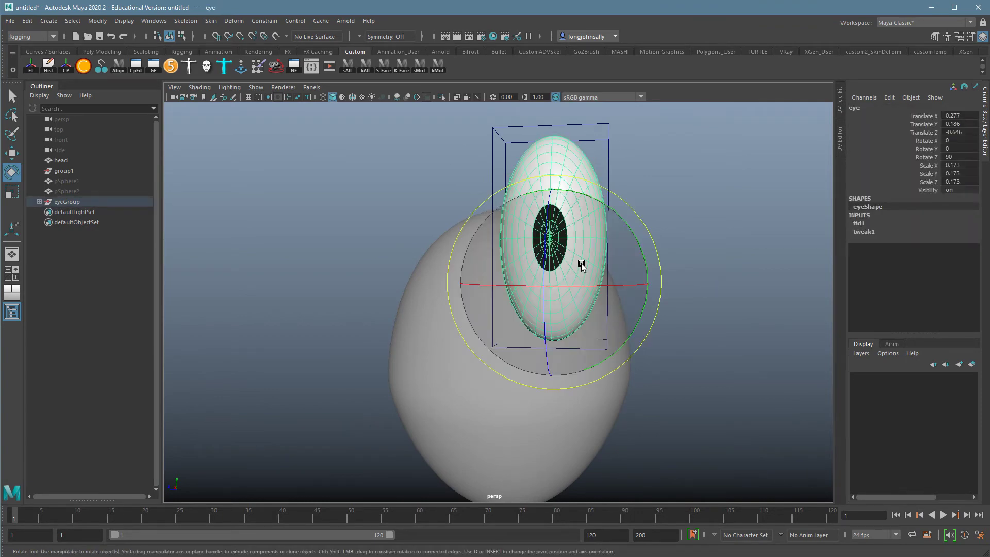
left_click_drag(582, 265, 642, 251)
left_click_drag(564, 218, 531, 369)
key("ctrl+z")
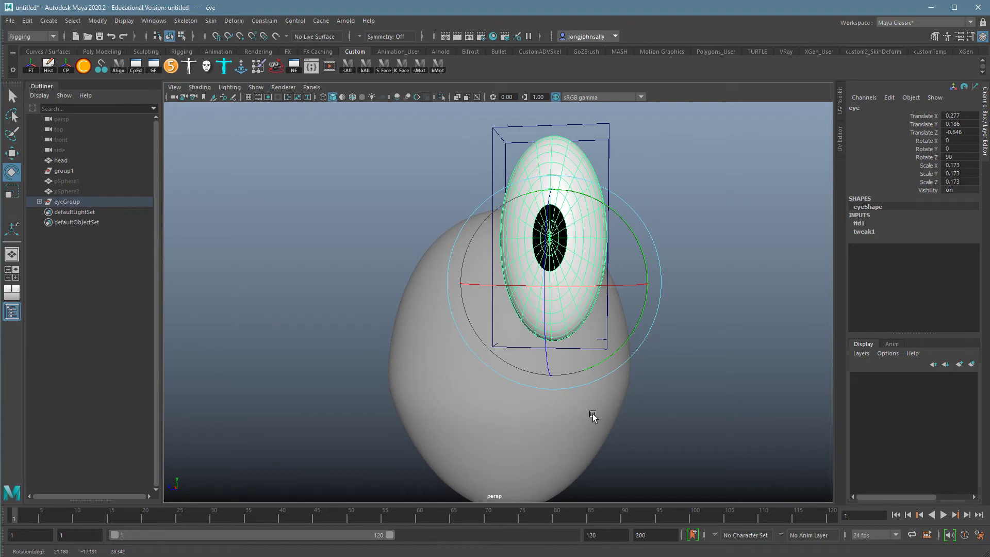
left_click(683, 219)
left_click_drag(564, 306, 615, 222, "alt")
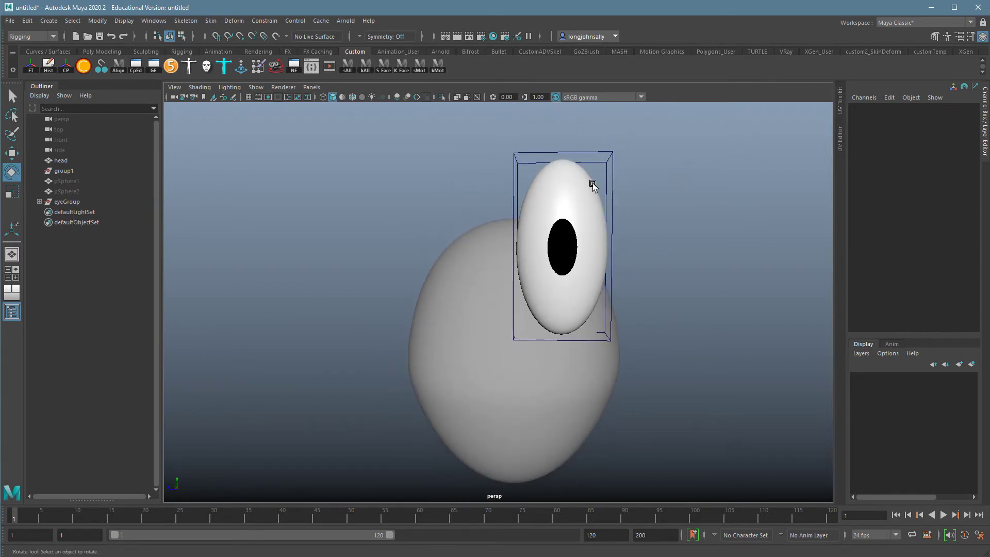
Duplicate eyeGroup once using Duplicate Special with its settings reset and Duplicate input graph enabled.
left_click(78, 202)
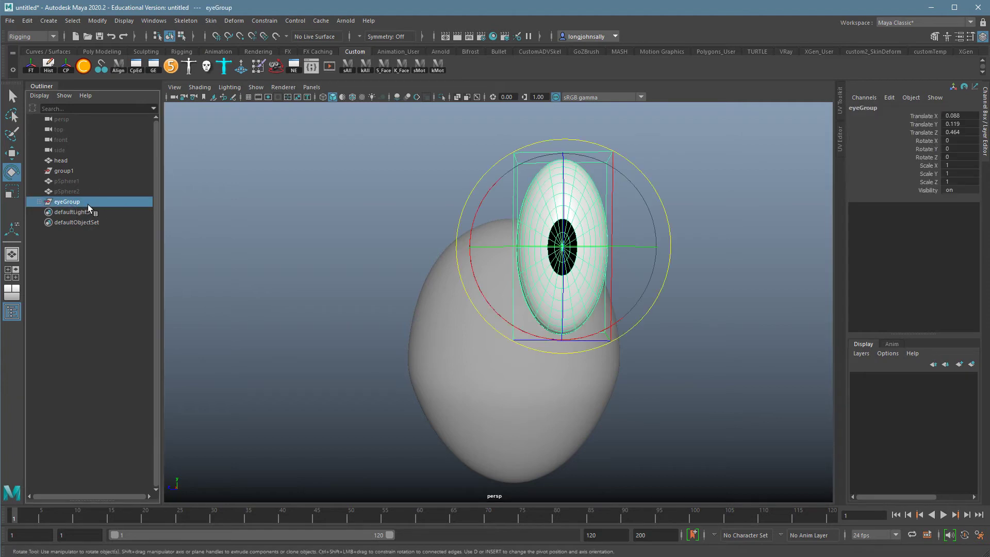
left_click(26, 22)
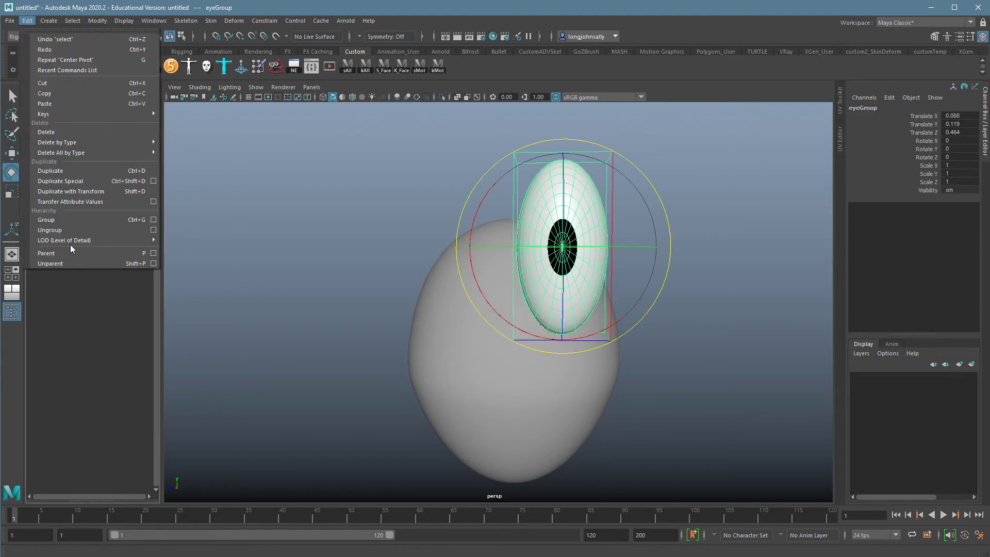
left_click(153, 181)
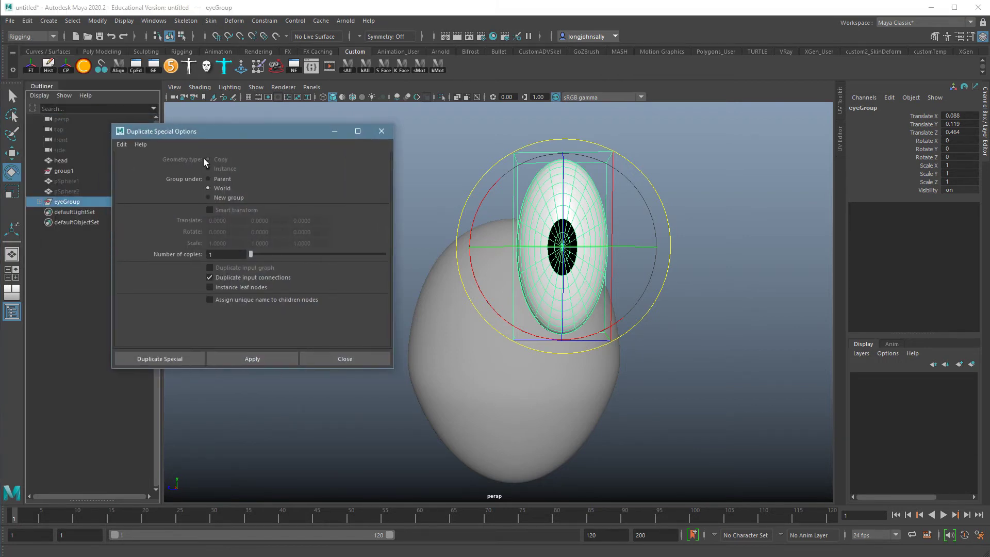
left_click(130, 147)
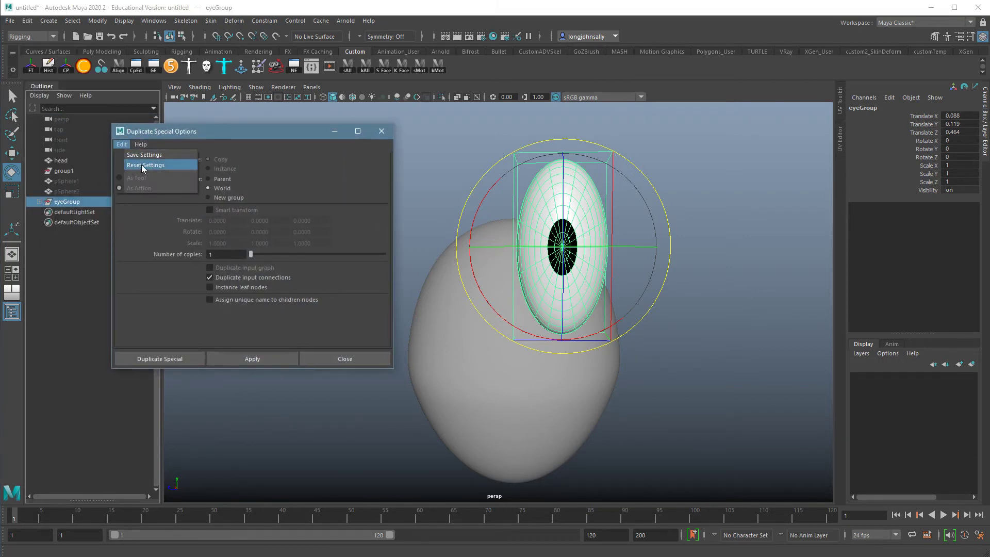
left_click(143, 165)
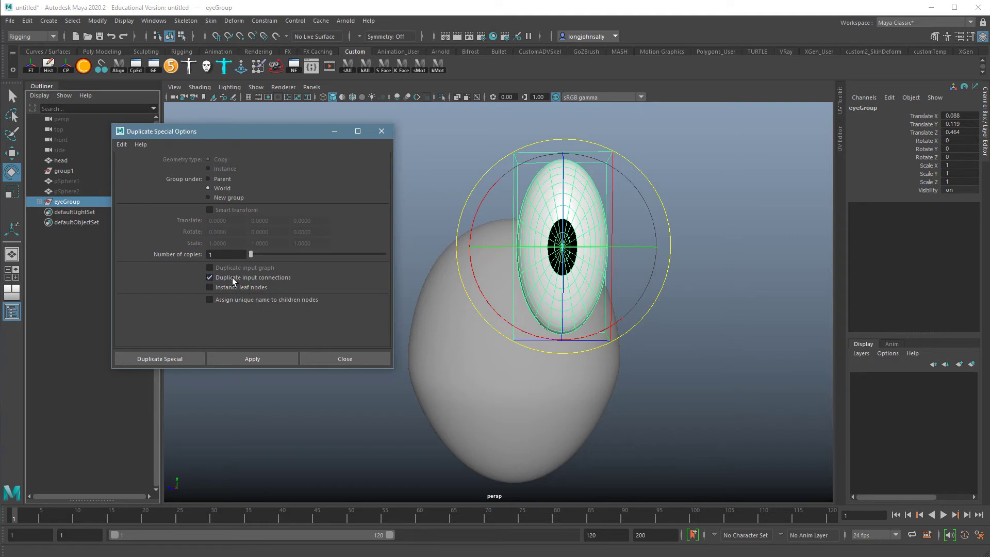
left_click(215, 269)
left_click(286, 359)
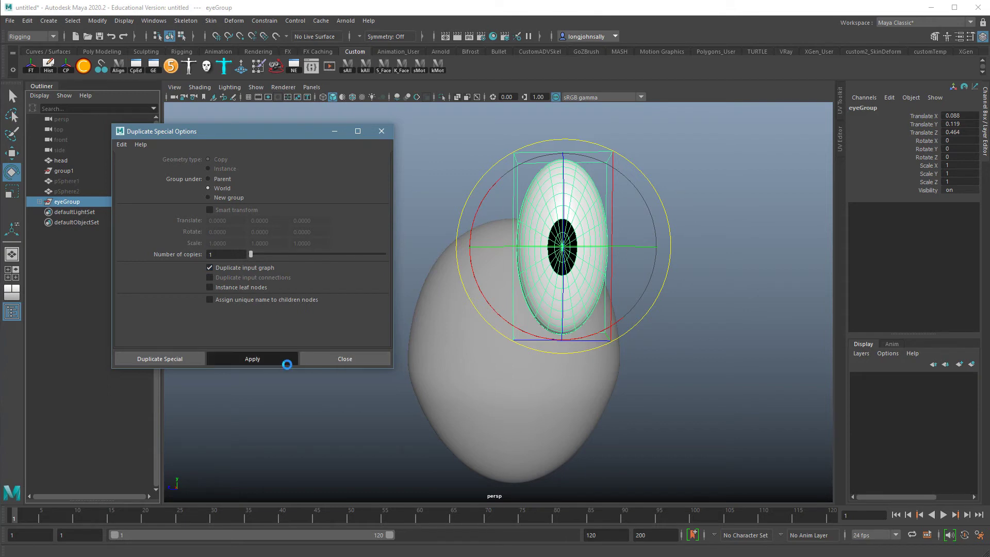
left_click(376, 361)
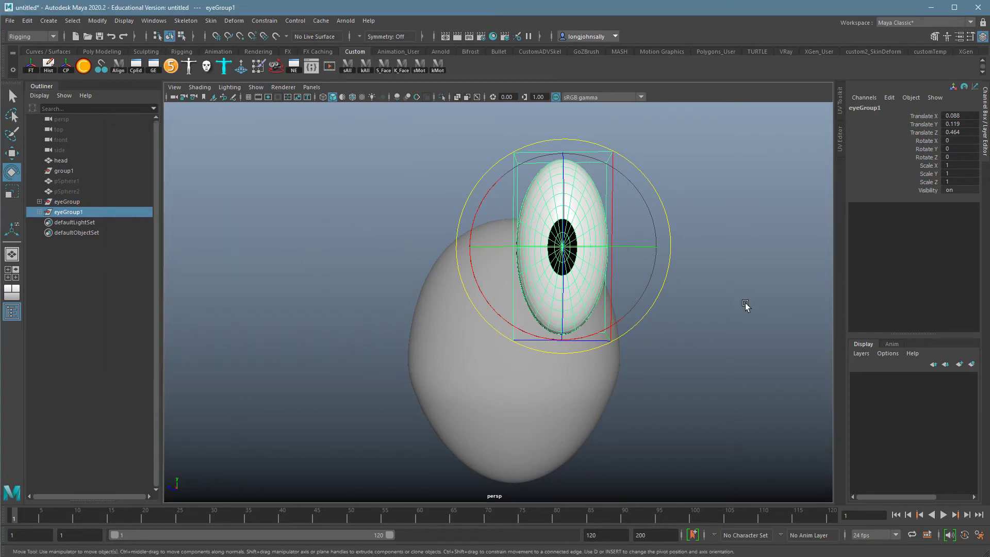
Move the duplicated eye group sideways beside the first eye and scale it slightly smaller.
key("w")
left_click_drag(539, 250, 466, 253)
key("r")
left_click(637, 283)
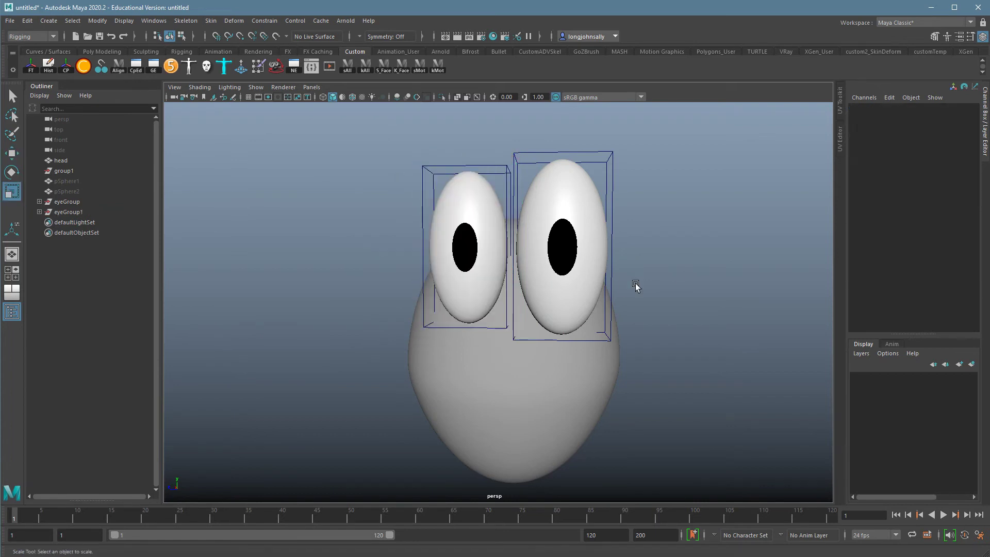
Try rotating the eye meshes individually inside their lattices, and undo the rotation.
left_click(480, 227)
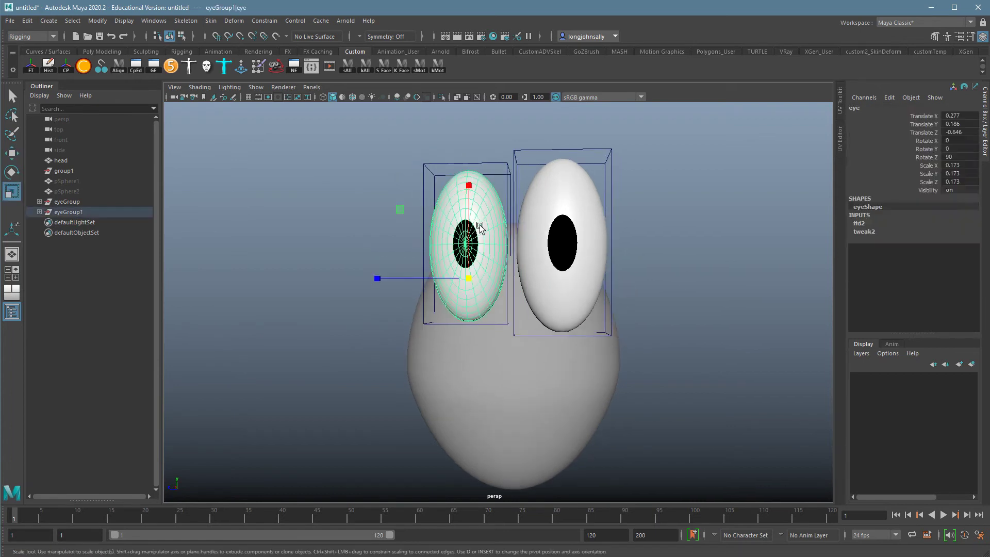
left_click(549, 245)
key("e")
left_click_drag(550, 246, 581, 269)
key("ctrl+z")
left_click(748, 246)
left_click_drag(681, 254, 599, 317, "alt")
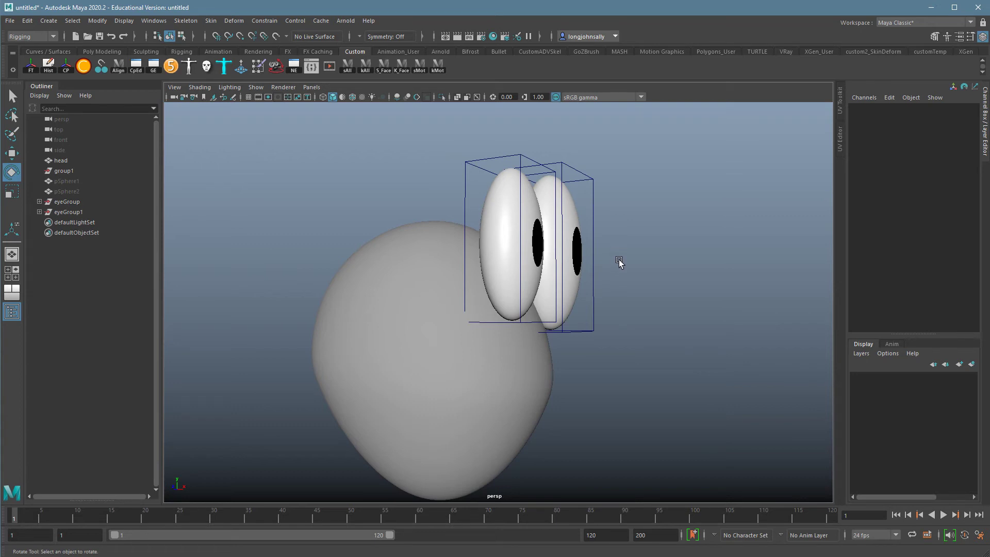
left_click_drag(619, 262, 541, 269, "alt")
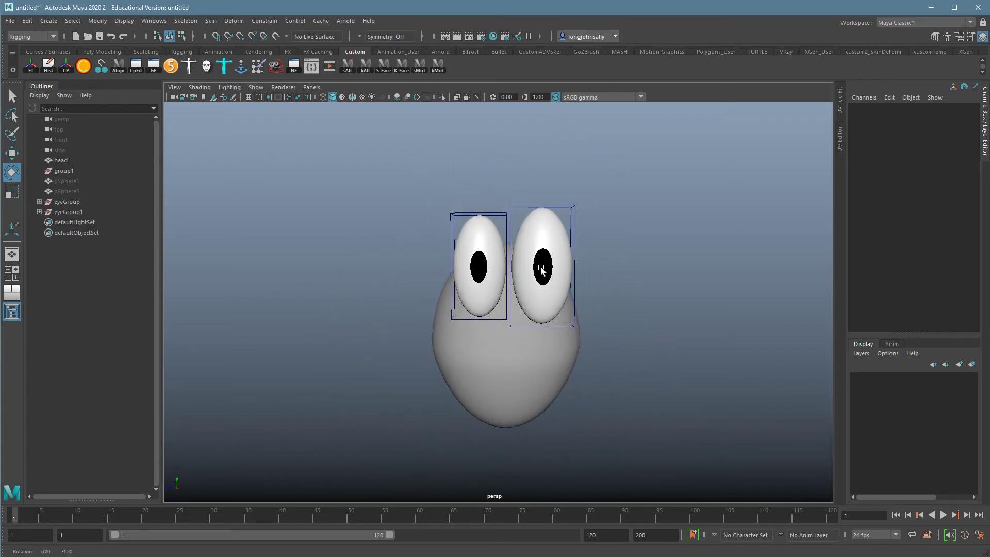
right_click_drag(541, 269, 601, 270, "alt")
middle_click_drag(601, 269, 594, 252, "alt")
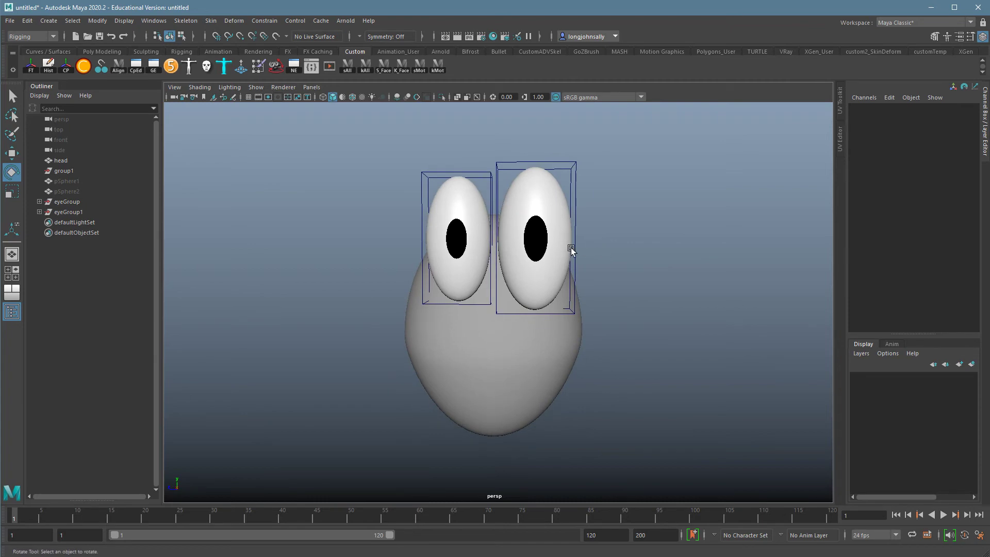
left_click(521, 343)
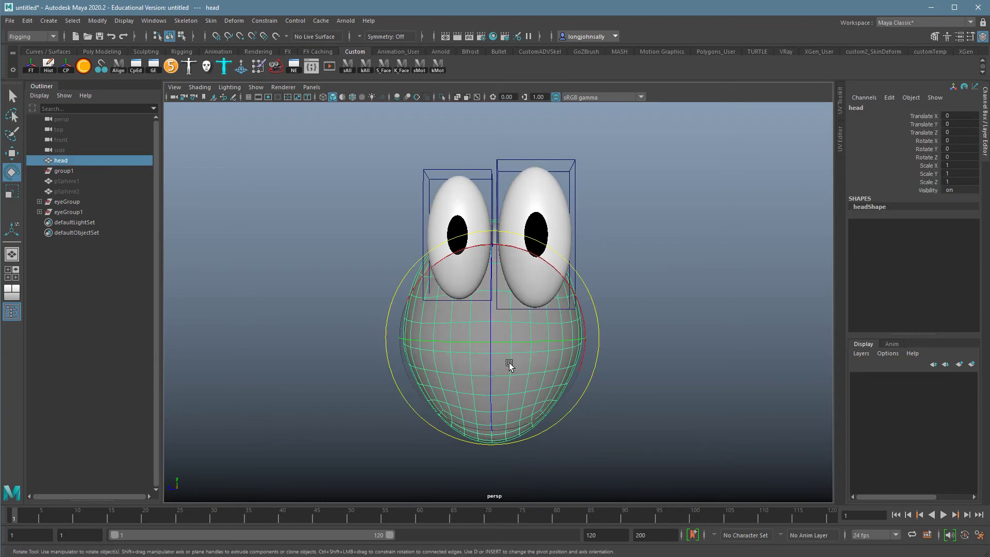
mouse_move(503, 361)
left_mouse_down("alt")
mouse_move(593, 356)
mouse_move(502, 361)
left_mouse_up("alt")
left_click(635, 365)
left_click_drag(643, 367, 449, 338, "alt")
left_click(51, 21)
mouse_move(65, 51)
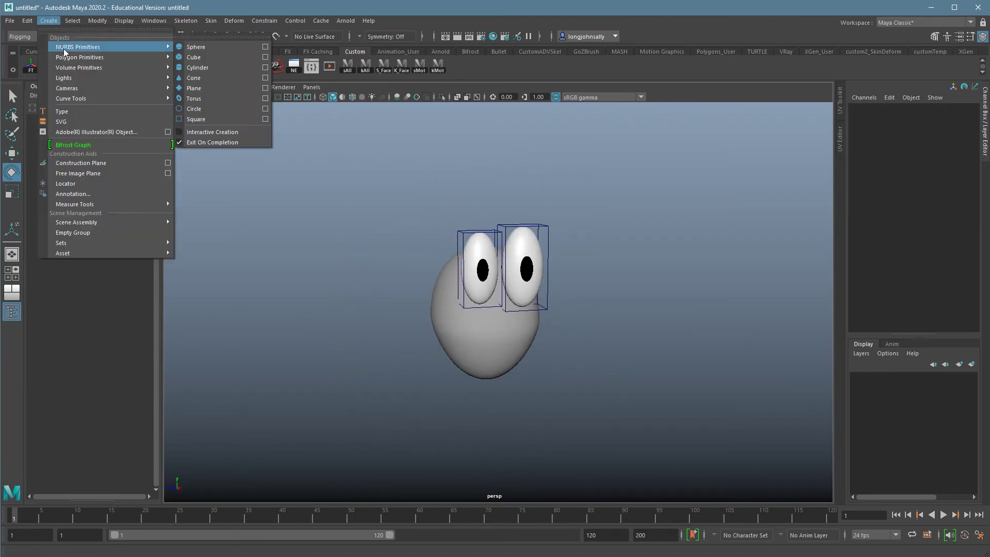
mouse_move(142, 57)
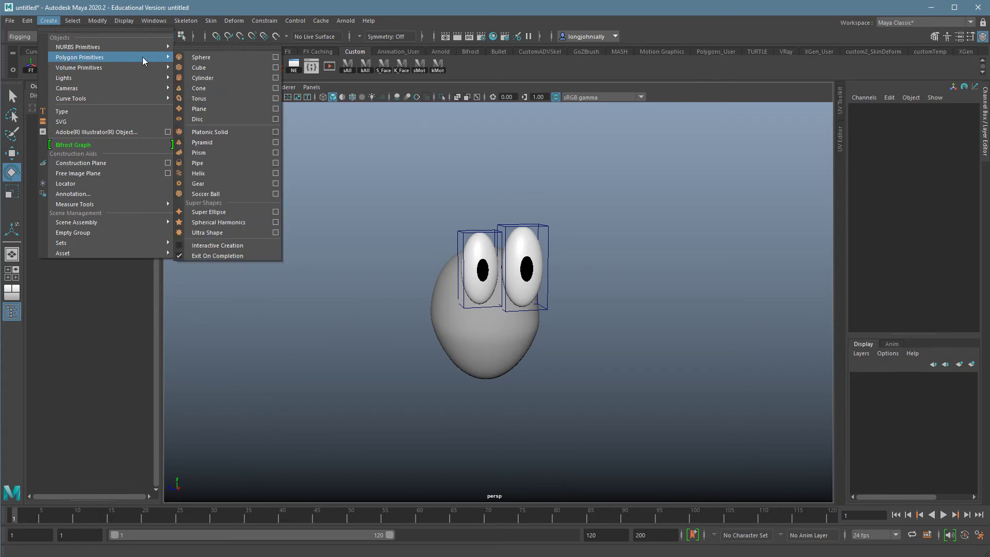
left_click(196, 57)
key("ctrl+z")
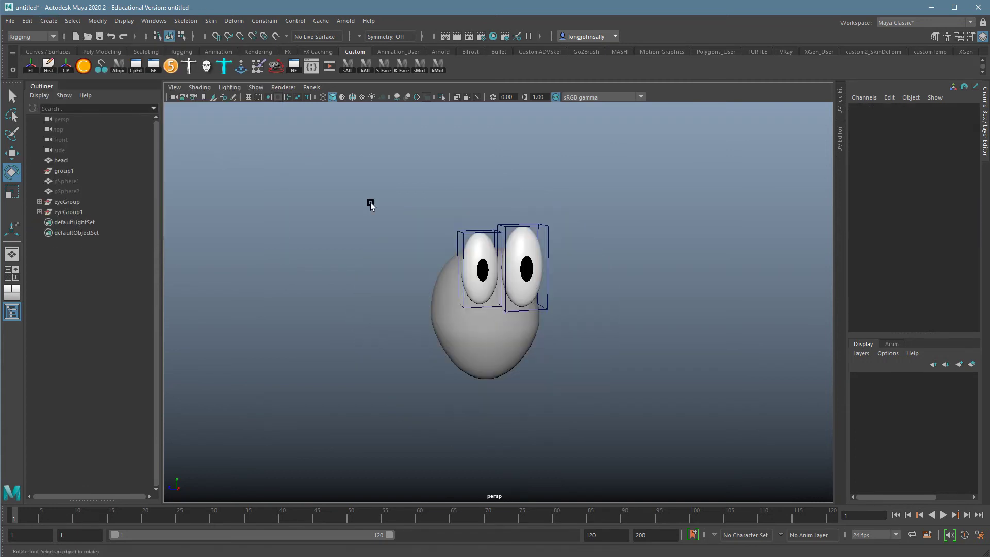
Create a polygon cube and move it away from the head along Z to about -1.892.
left_click(51, 21)
mouse_move(67, 56)
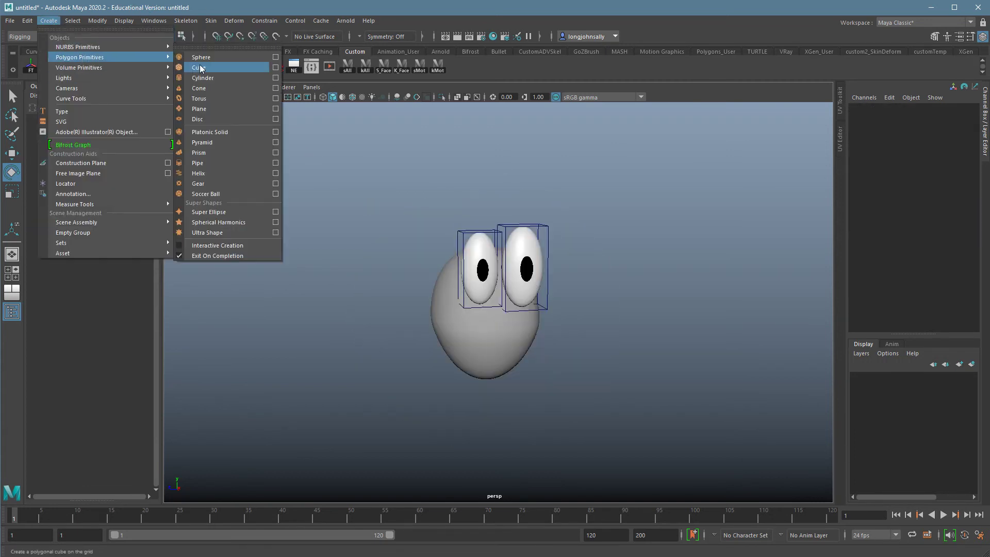
left_click(196, 70)
key("w")
left_click_drag(424, 323, 698, 339)
Smooth the cube three times in a row to turn it into an evenly divided ball.
right_click_drag(697, 340, 684, 396, "shift")
key("g")
left_click(719, 371)
left_click_drag(736, 344, 722, 345, "alt")
left_click(758, 330)
left_click_drag(768, 328, 617, 314, "alt")
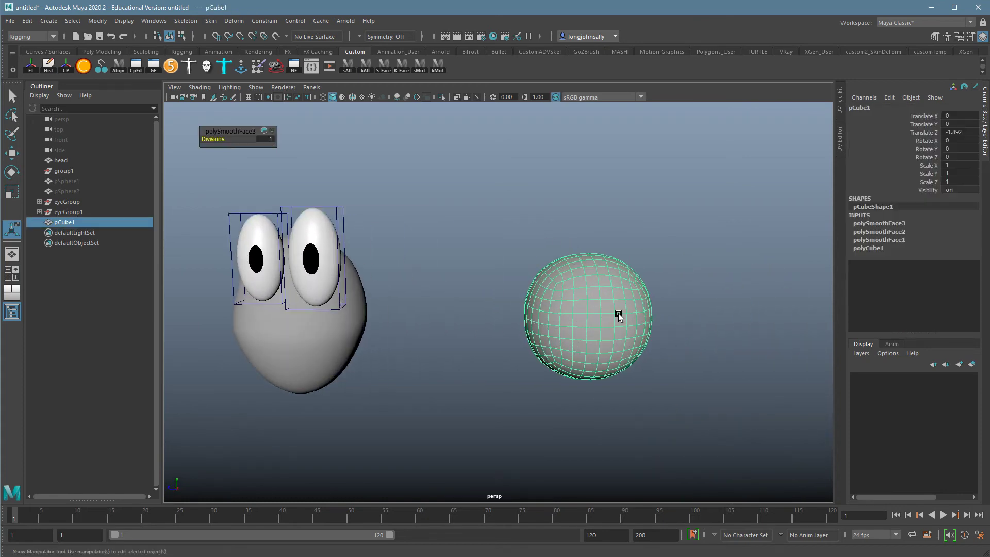
Add a lattice deformer to the smoothed cube, with 3 S divisions and 4 T divisions.
left_click(235, 21)
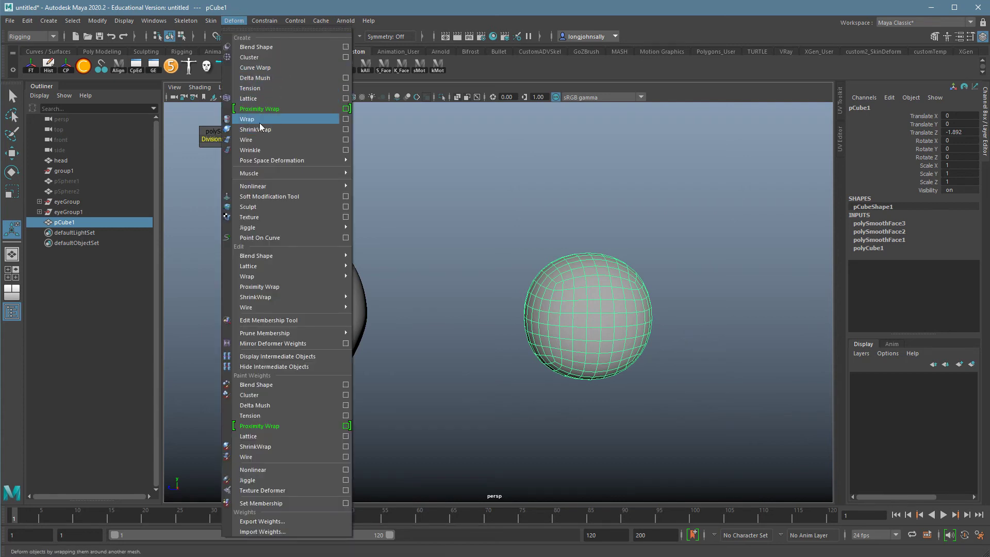
left_click(259, 98)
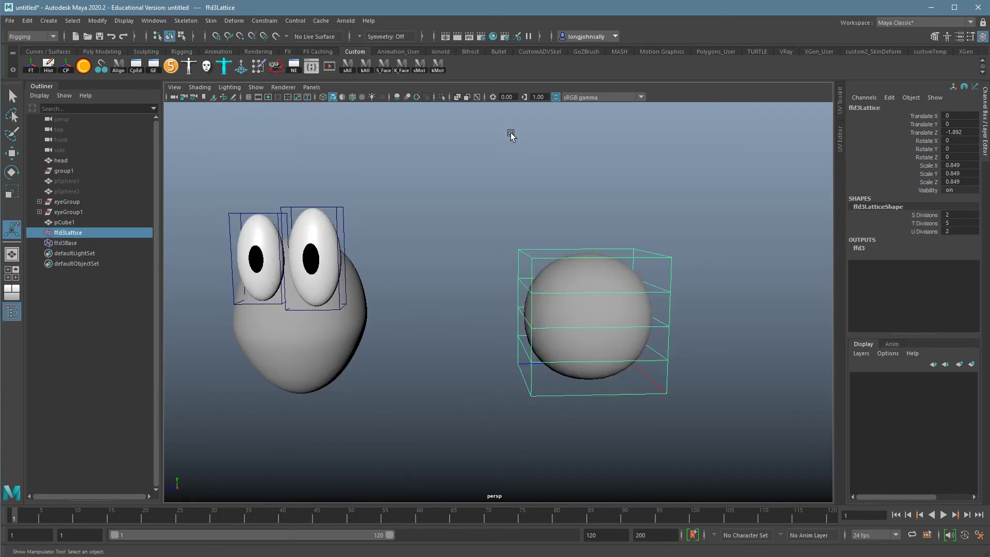
left_click(930, 224)
middle_click_drag(675, 307, 700, 305)
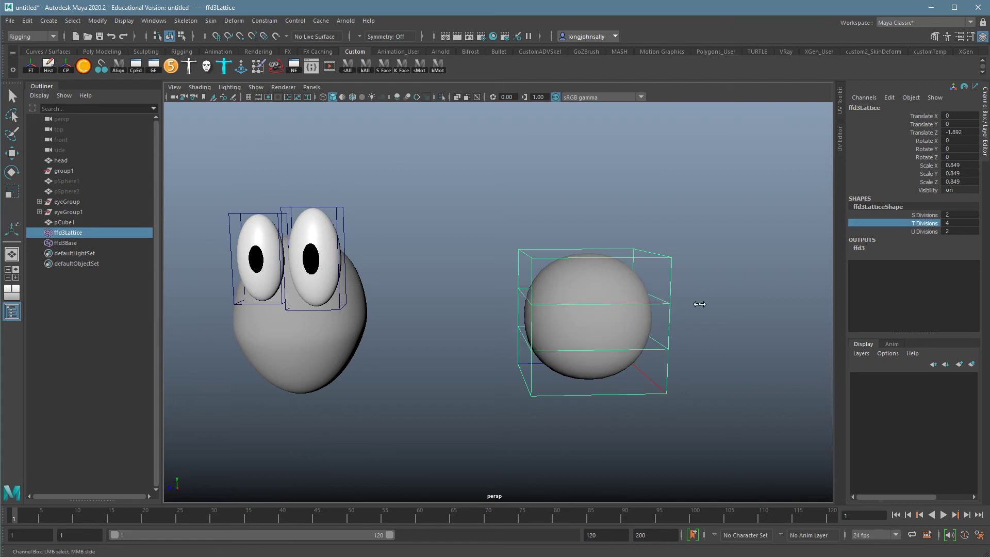
left_click_drag(703, 298, 702, 292, "alt")
left_click(936, 216)
middle_click_drag(778, 252, 688, 283)
Switch the lattice to point editing and move its lower points downward to lengthen the shape.
right_click(632, 262)
right_click_drag(629, 261, 620, 249)
left_click_drag(616, 258, 755, 455, "alt")
key("r")
left_click_drag(482, 436, 777, 391)
key("w")
left_click(610, 341)
key("ctrl+z")
left_click_drag(612, 343, 614, 374)
Scale the lattice's bottom row of points inward and the row above it outward to form a tapered head.
left_click_drag(483, 392, 815, 492)
key("r")
left_click_drag(611, 428, 590, 394)
left_click_drag(498, 394, 740, 334)
left_click_drag(608, 353, 699, 215)
left_click(765, 353)
Reposition the upper points on one side of the lattice to shape the top of the head.
left_click_drag(611, 190, 715, 322)
key("w")
left_click_drag(611, 277, 625, 281)
left_click_drag(651, 250, 658, 240)
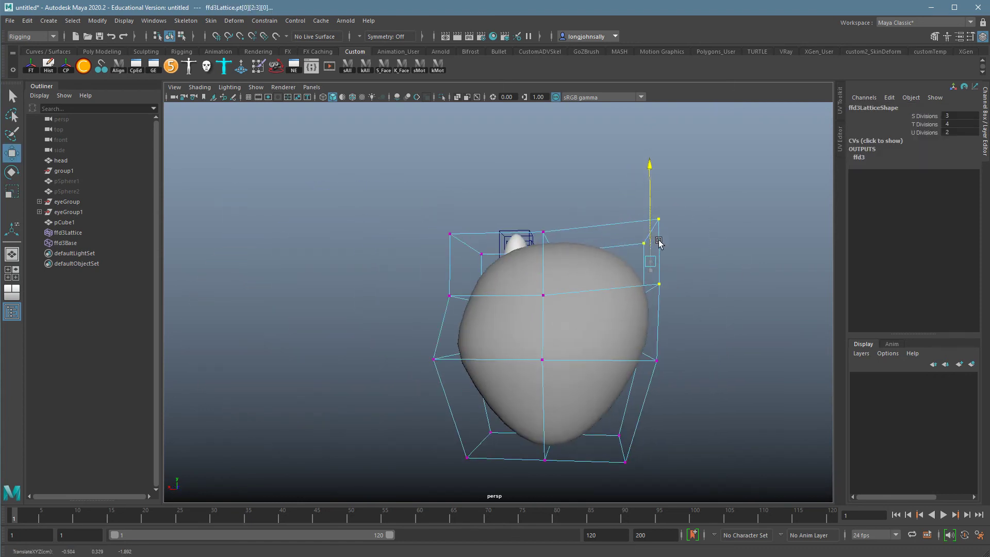
Return to object selection and delete the history of the shaped mesh to bake in its form and remove the lattice.
left_click(573, 330)
left_click_drag(573, 329, 626, 313, "alt")
right_click_drag(611, 308, 639, 300)
left_click(580, 370)
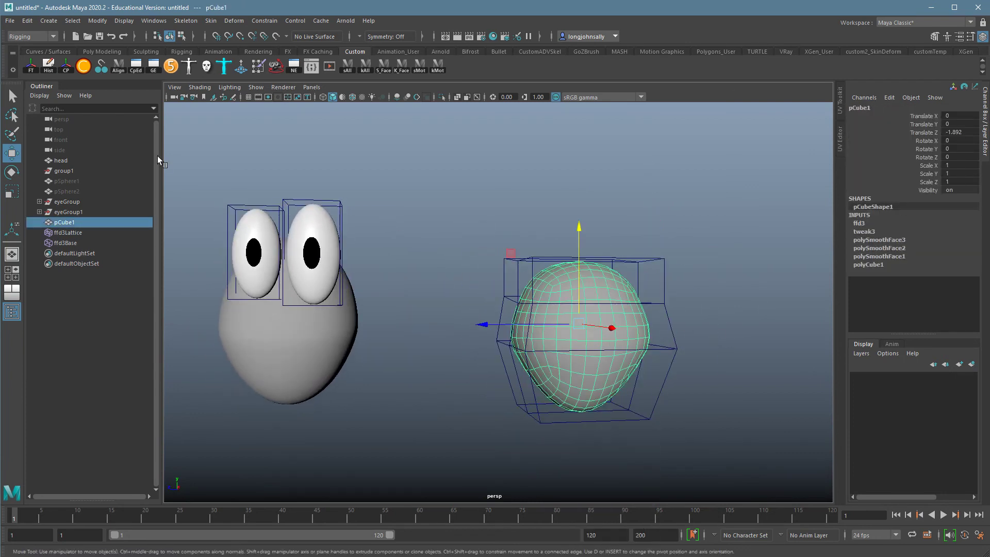
left_click(27, 20)
mouse_move(82, 143)
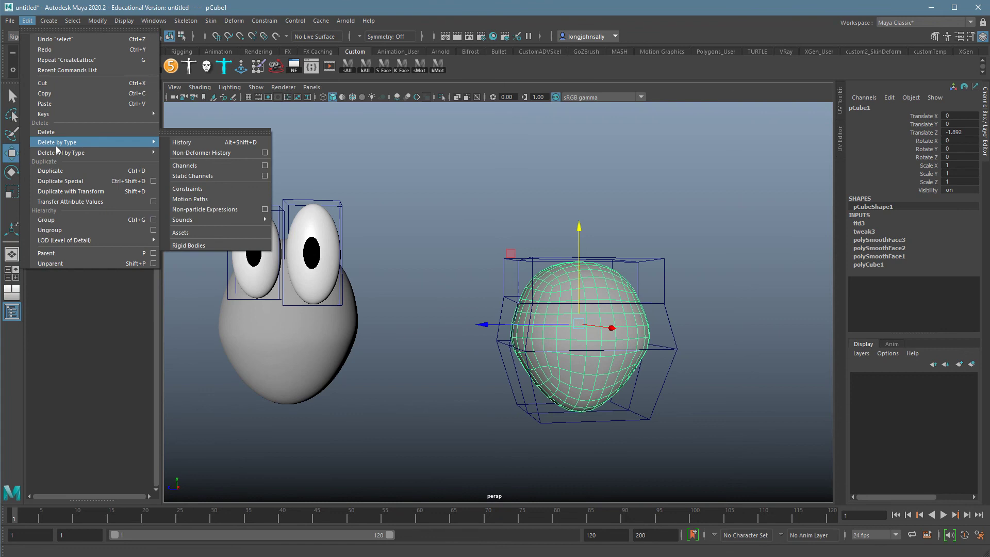
left_click(246, 145)
left_click(581, 159)
left_click(613, 305)
left_click_drag(615, 308, 690, 332, "alt")
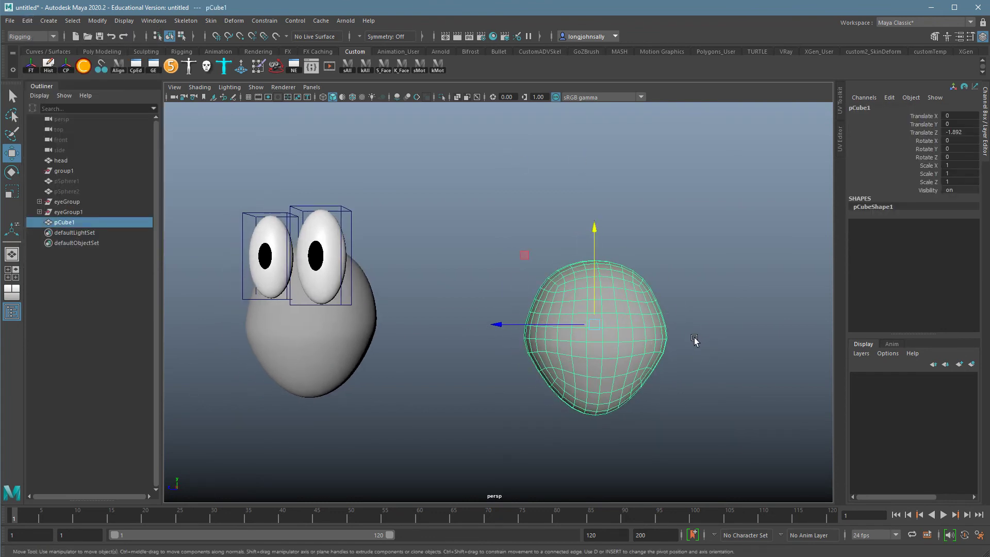
Delete the demonstration head mesh beside the character.
left_click(481, 309)
middle_click_drag(481, 310, 635, 285, "alt")
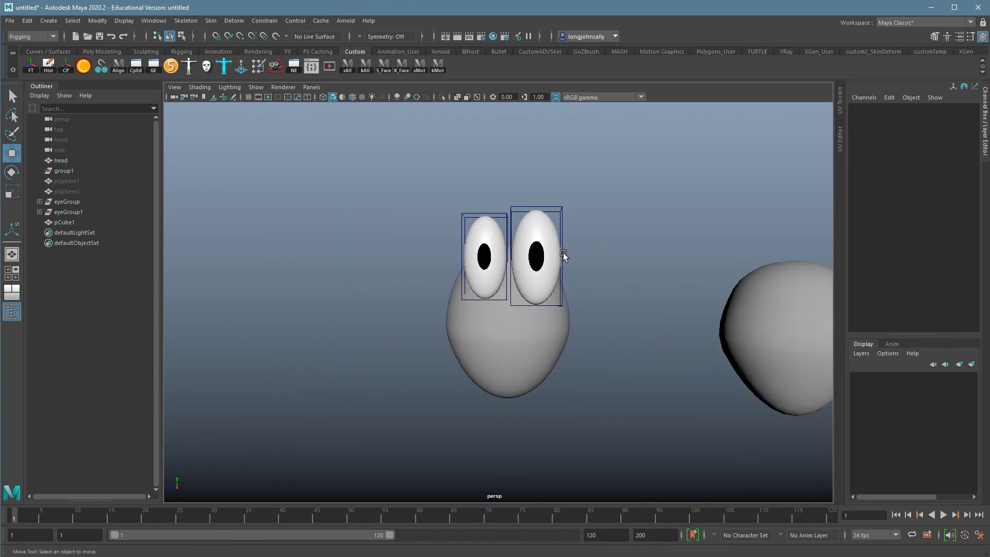
middle_click_drag(564, 256, 497, 265, "alt")
left_click(762, 327)
key("Delete")
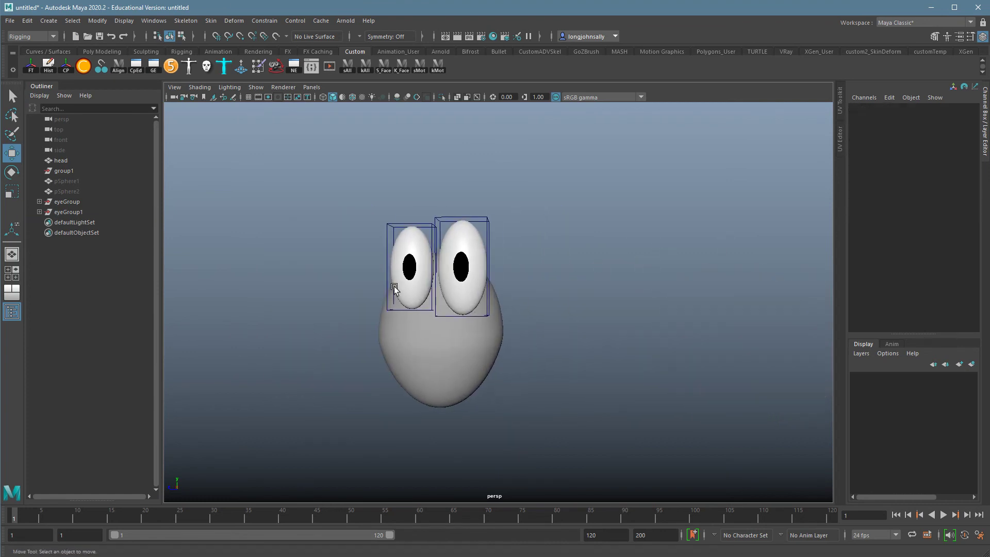
Hide the lattice cages around both eyes.
left_click_drag(394, 287, 412, 289, "alt")
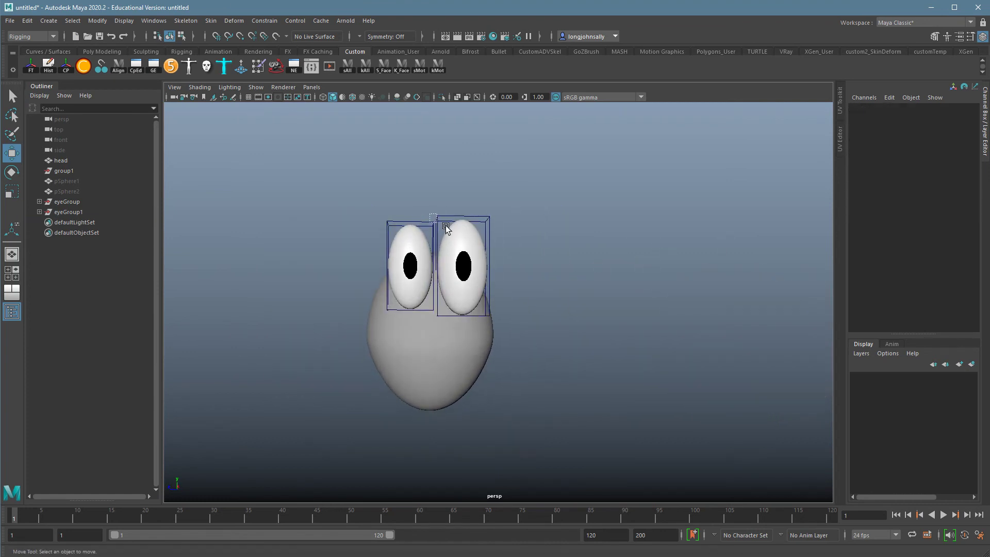
left_click_drag(447, 229, 449, 231)
key("ctrl+h")
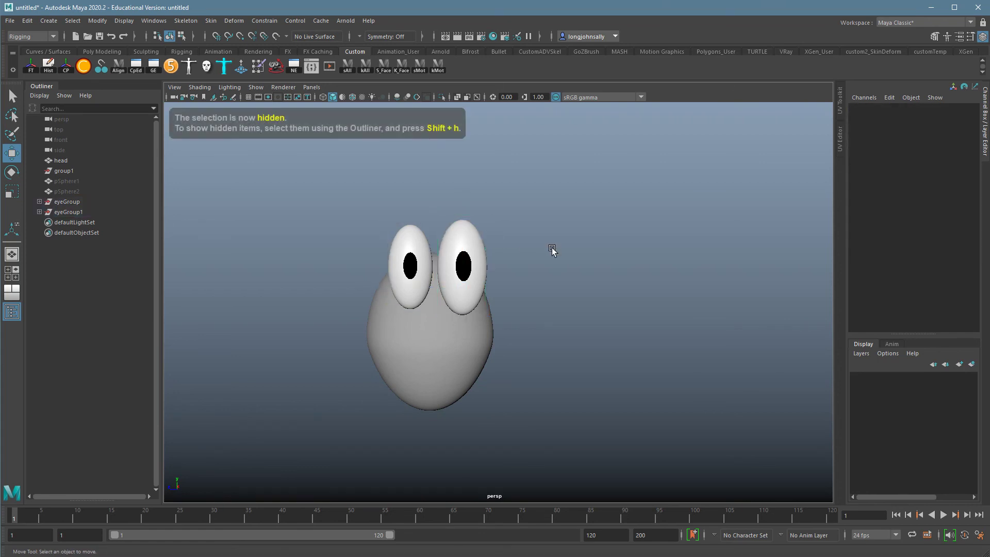
Try rotating both eye meshes together, undo the rotation and clear the selection.
left_click(476, 272)
left_click(411, 265)
key("e")
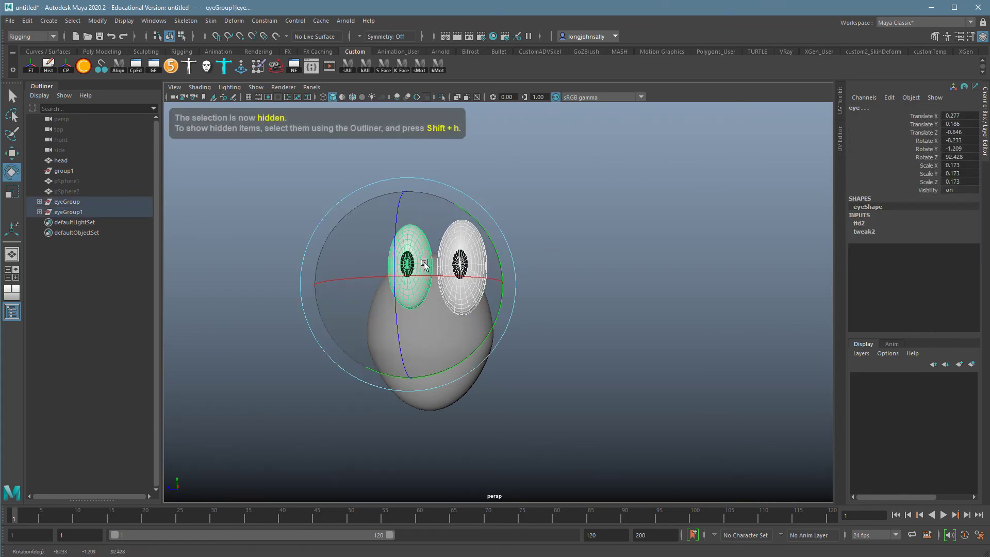
left_click_drag(411, 266, 525, 331)
key("ctrl+z")
left_click(612, 335)
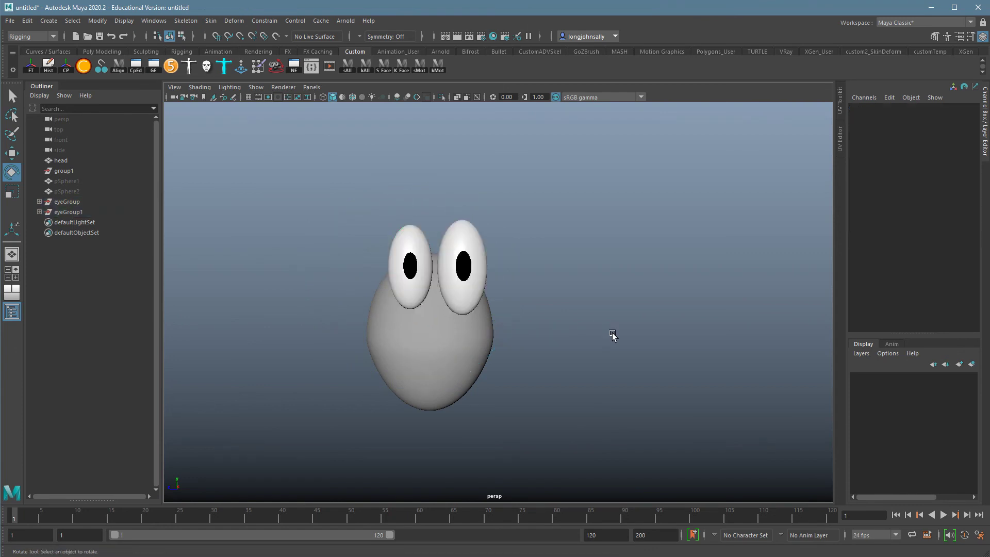
right_click_drag(613, 336, 533, 332, "alt")
left_click_drag(533, 332, 526, 332, "alt")
right_click_drag(526, 332, 656, 339, "alt")
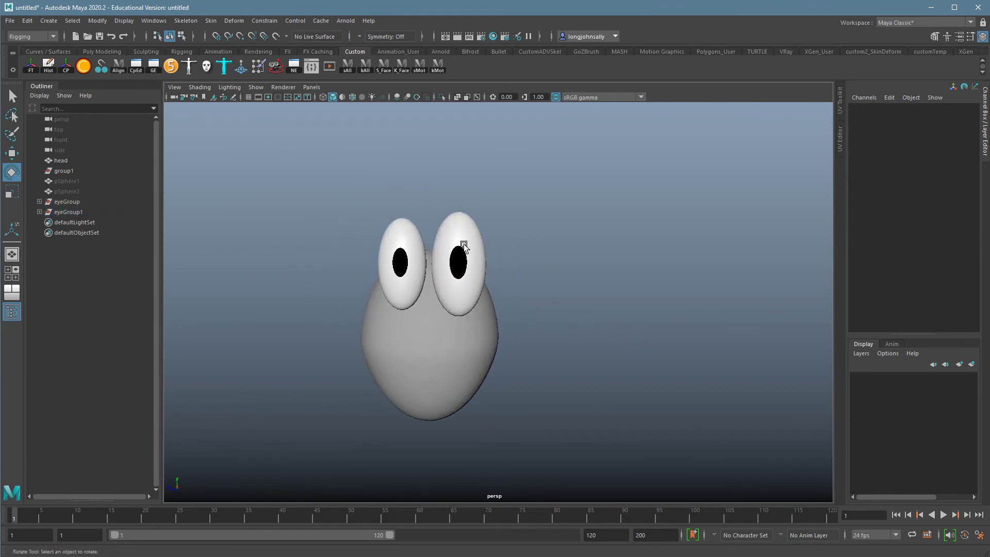
middle_click_drag(524, 246, 541, 228, "alt")
right_click_drag(540, 227, 578, 240, "alt")
middle_click_drag(579, 241, 573, 257, "alt")
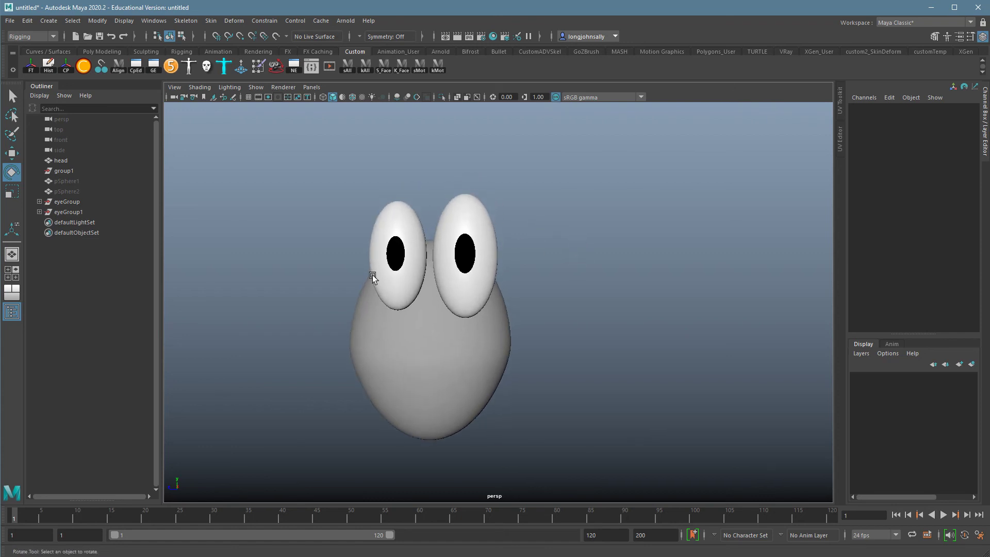